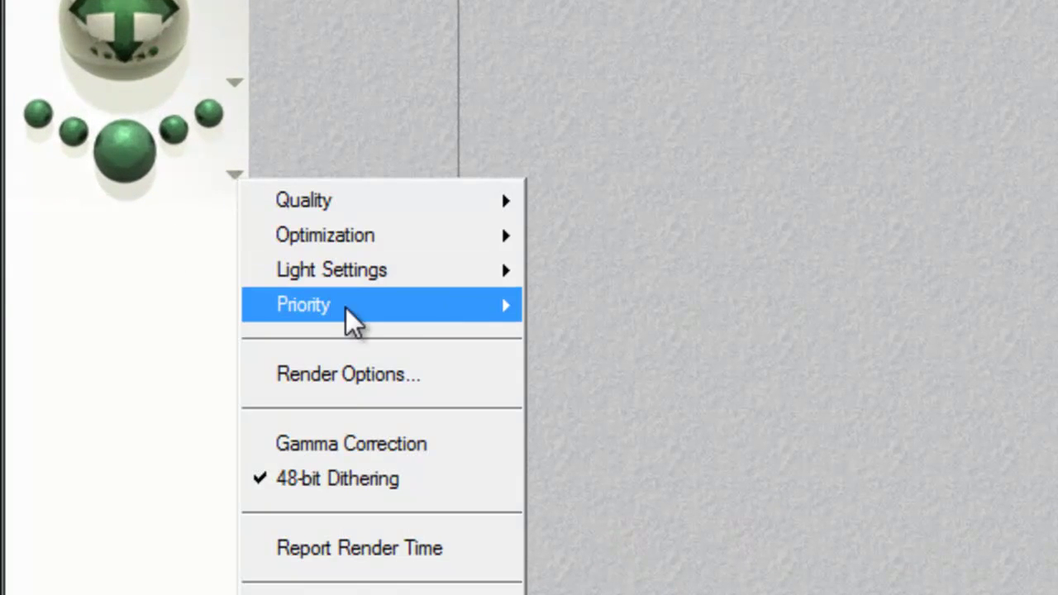
- Choose a priority level for rendering in the render settings
{"action": "mouse_move", "coordinate": [490, 318]}
{"action": "left_click", "coordinate": [583, 308]}
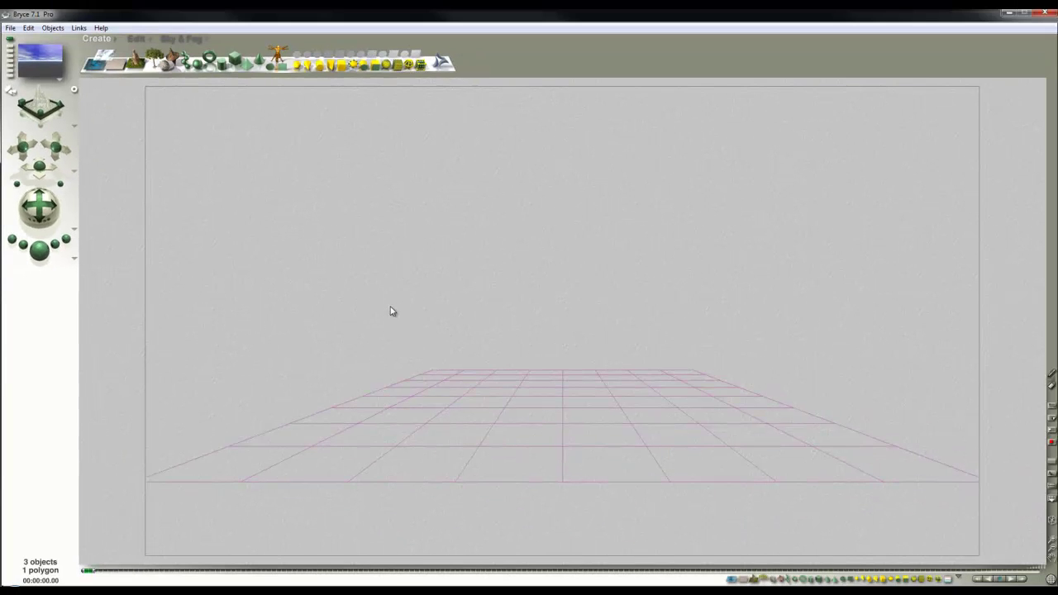
- Delete the default ground plane and create the special variant of the water plane in its place
{"action": "left_click", "coordinate": [499, 392]}
{"action": "key", "text": "Delete"}
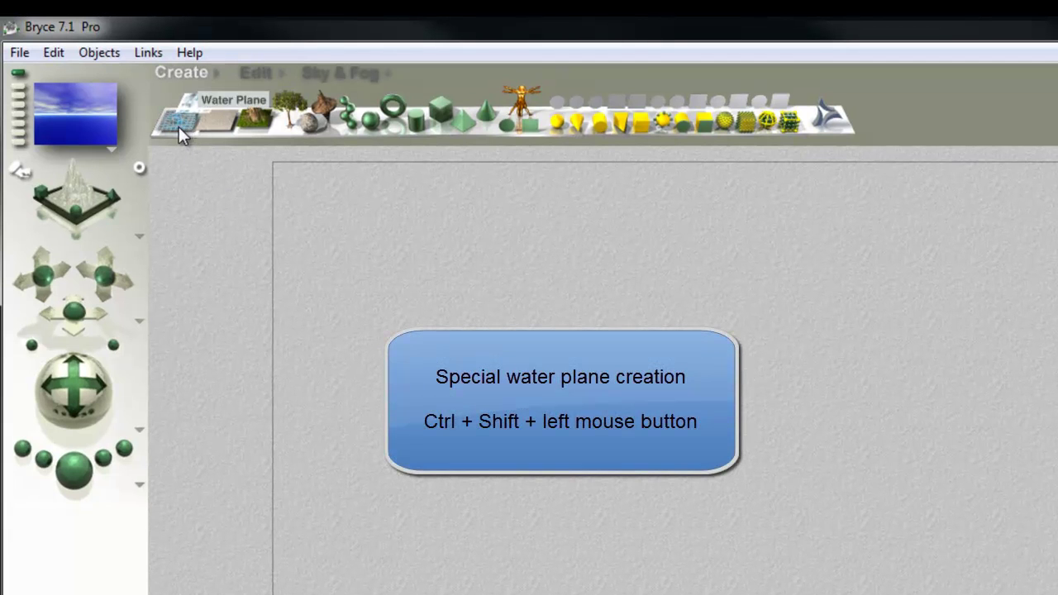
{"action": "left_click", "coordinate": [180, 127], "text": "ctrl+shift"}
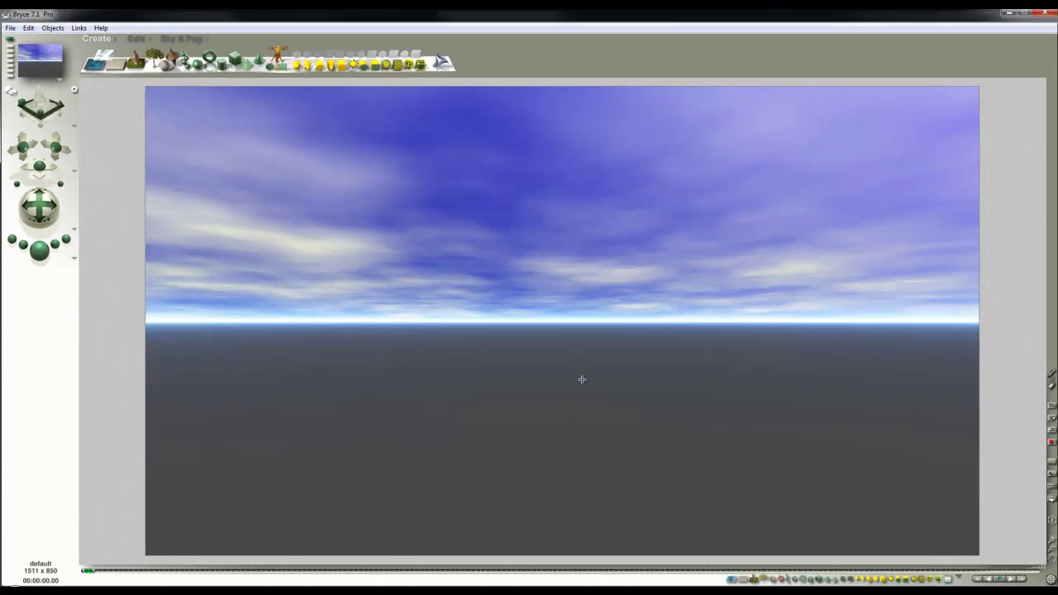
- Return to the wireframe, raise the camera to look down on the water plane, and add a terrain
{"action": "left_click", "coordinate": [583, 384]}
{"action": "left_click_drag", "start_coordinate": [56, 148], "coordinate": [55, 124]}
{"action": "left_click_drag", "start_coordinate": [36, 211], "coordinate": [35, 193]}
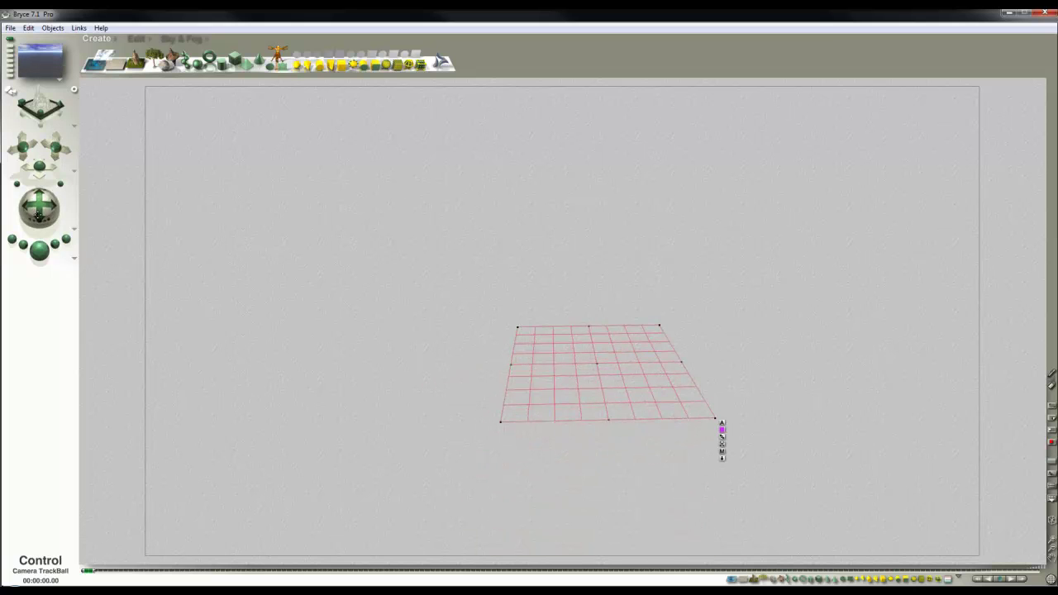
{"action": "left_click", "coordinate": [136, 66]}
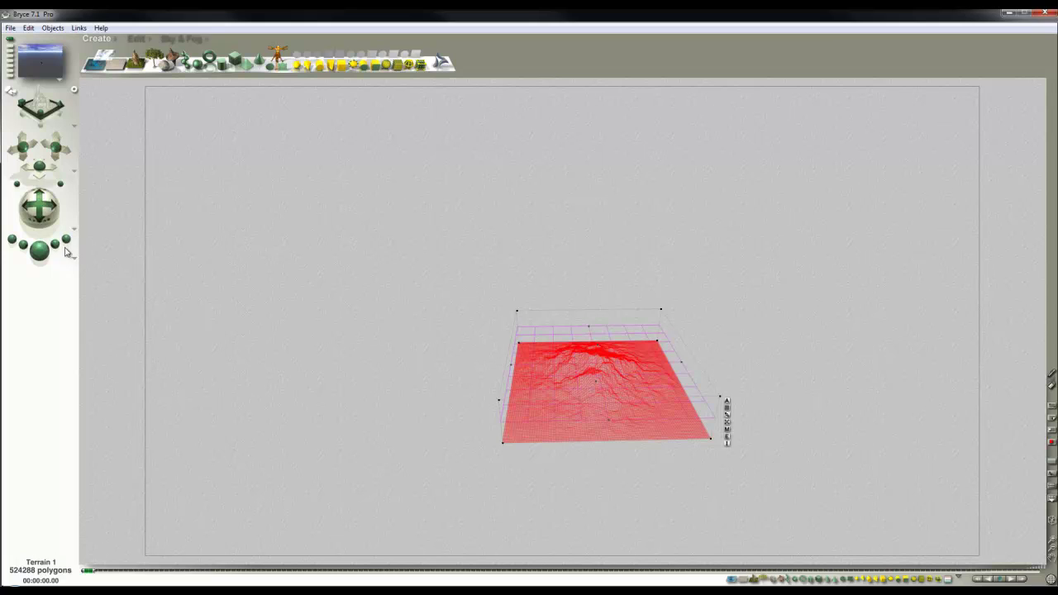
- Enlarge the terrain uniformly well beyond the water plane's outline and reposition it in the scene
{"action": "left_click", "coordinate": [137, 42]}
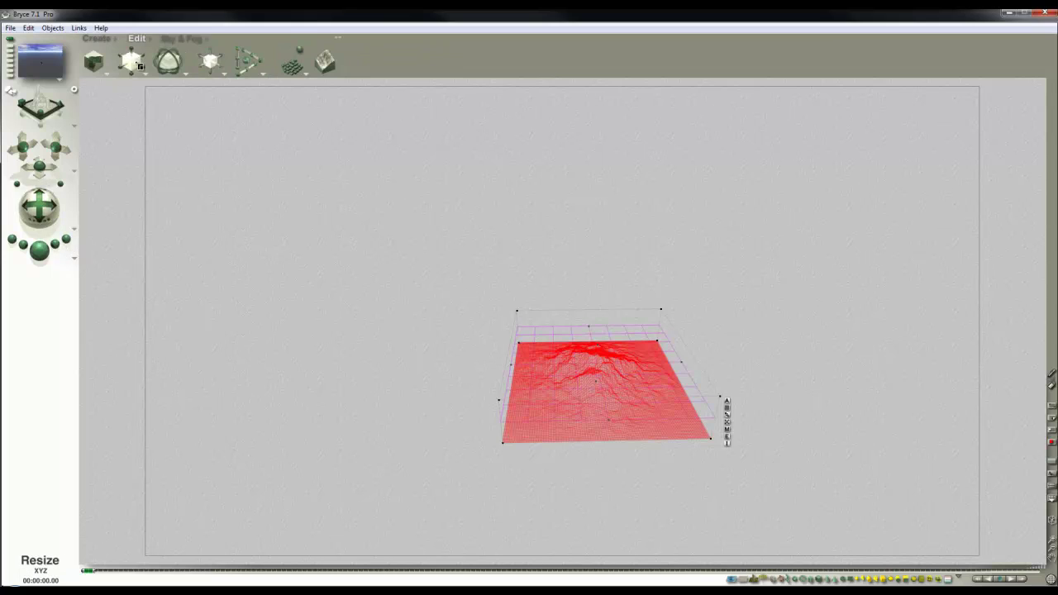
{"action": "left_click_drag", "start_coordinate": [132, 62], "coordinate": [451, 333]}
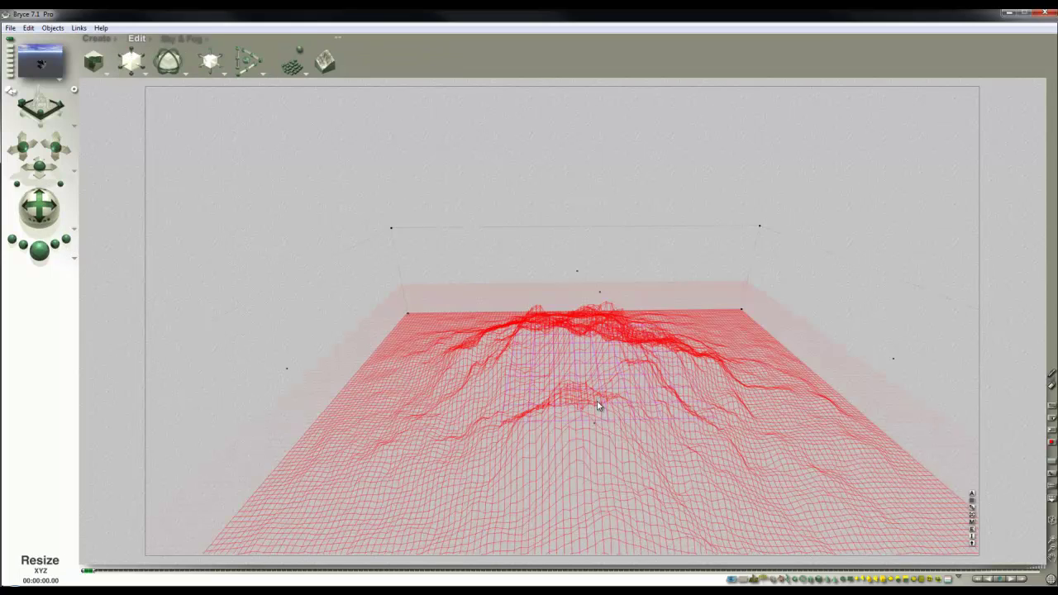
{"action": "left_click_drag", "start_coordinate": [599, 405], "coordinate": [558, 340]}
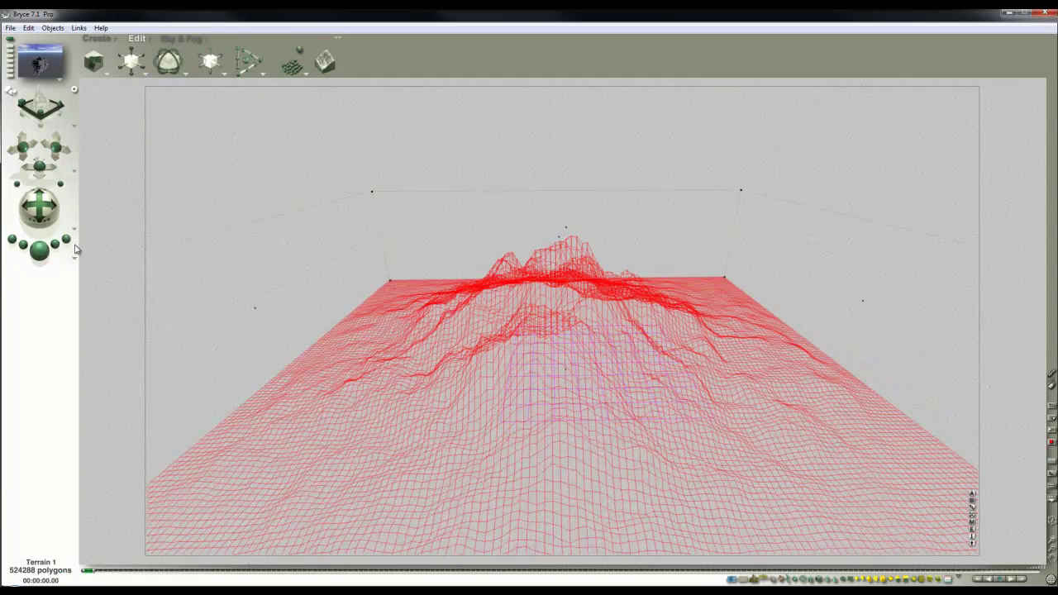
- Reframe the camera on the enlarged terrain and test-render the mountain, including a patch of its shoreline
{"action": "left_click_drag", "start_coordinate": [39, 207], "coordinate": [49, 275]}
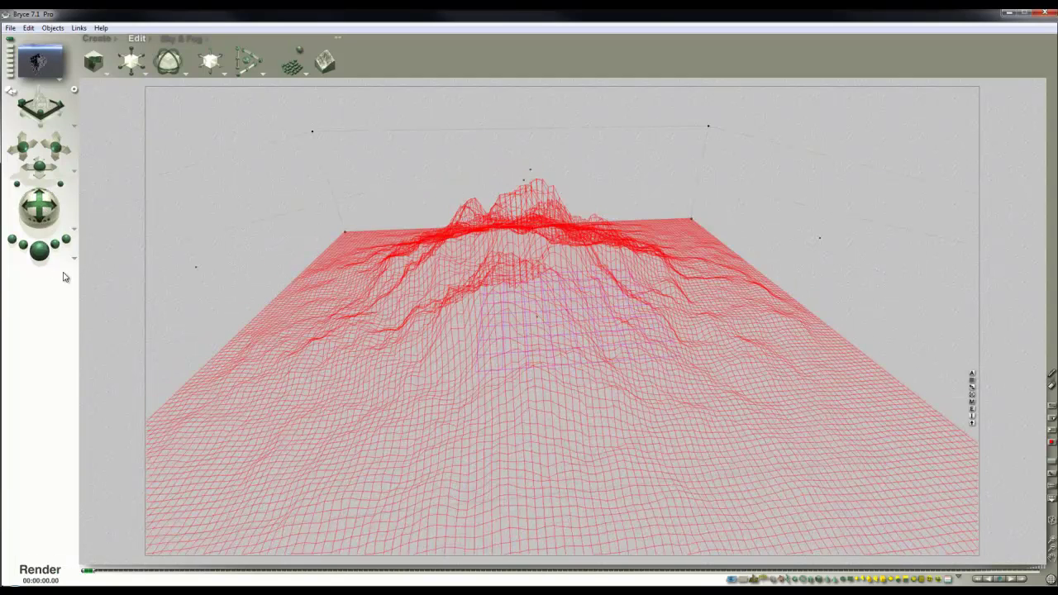
{"action": "key", "text": "ctrl+r"}
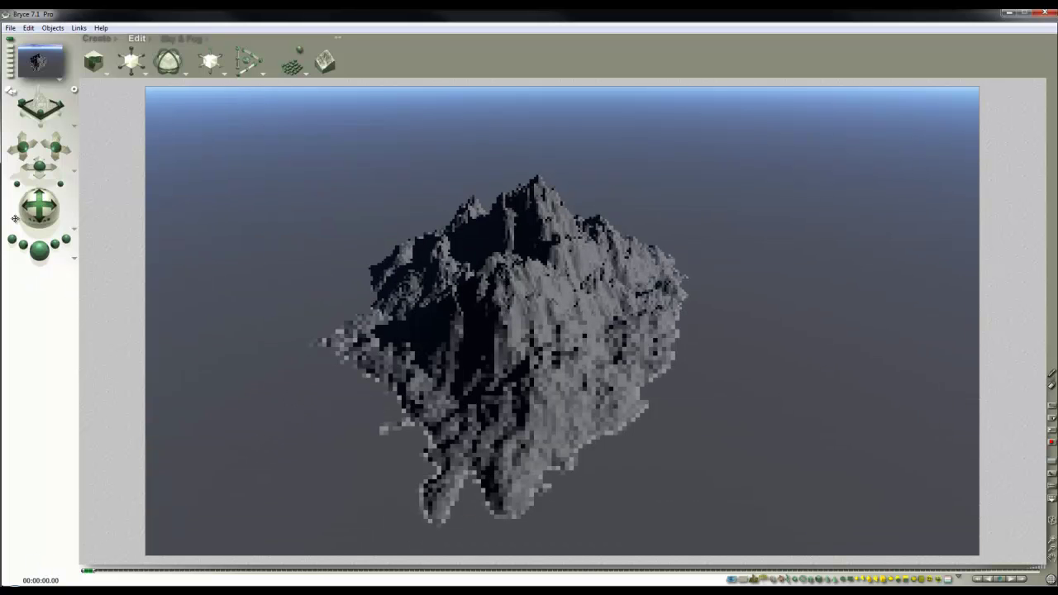
{"action": "left_click_drag", "start_coordinate": [56, 148], "coordinate": [68, 167]}
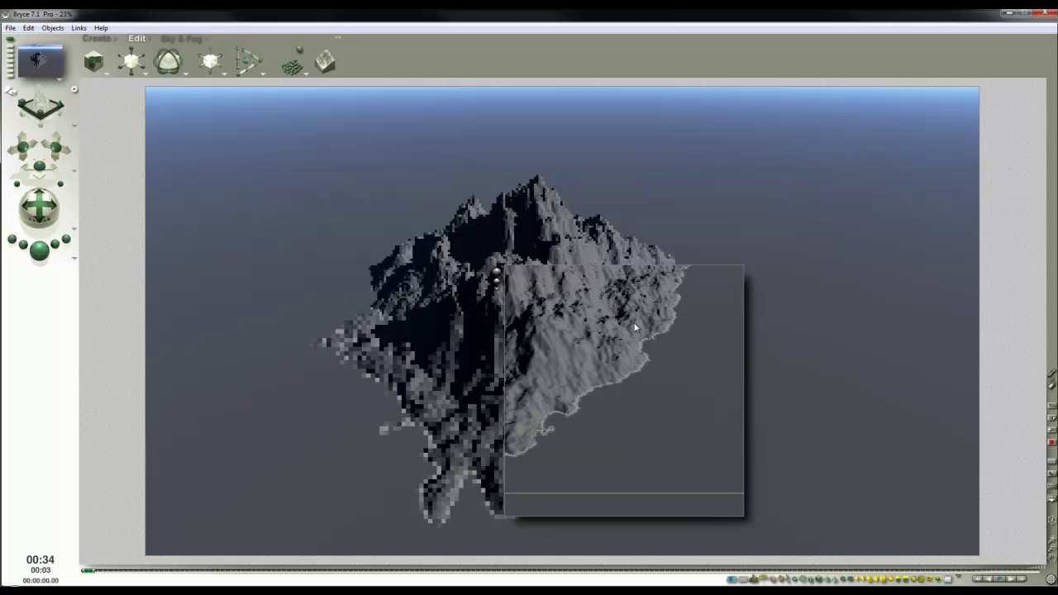
{"action": "left_click", "coordinate": [612, 301]}
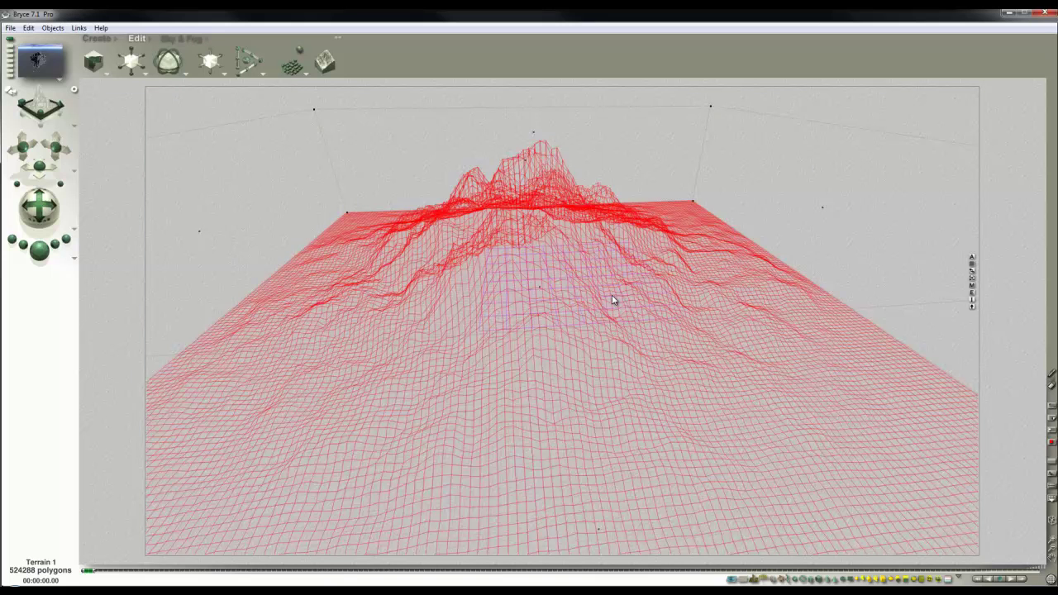
- Try reducing the terrain's grid resolution to 64 - simple and render the shoreline
{"action": "left_click", "coordinate": [972, 296]}
{"action": "left_click", "coordinate": [309, 236]}
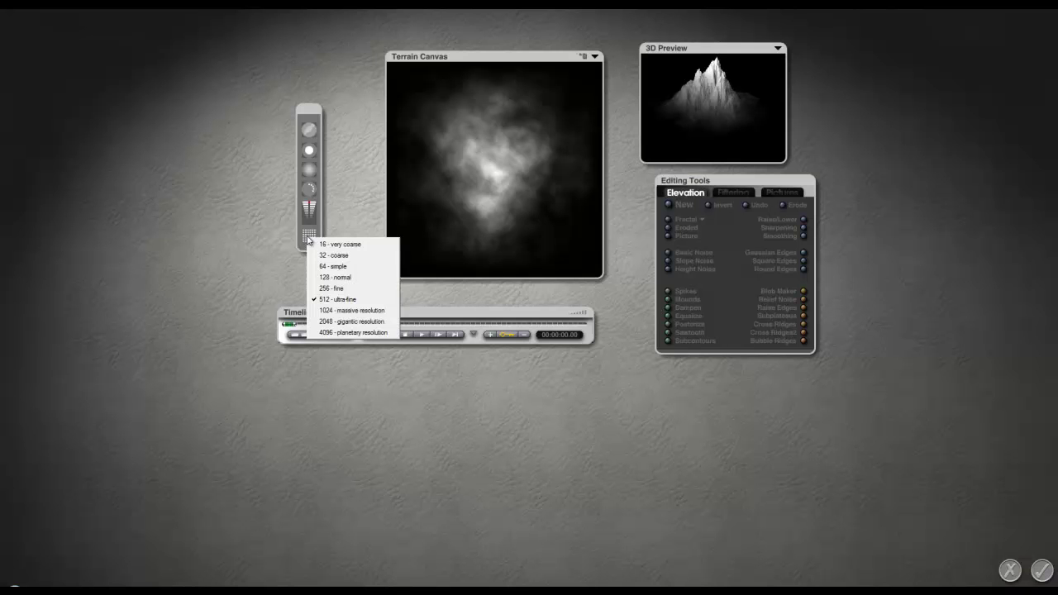
{"action": "left_click", "coordinate": [331, 265]}
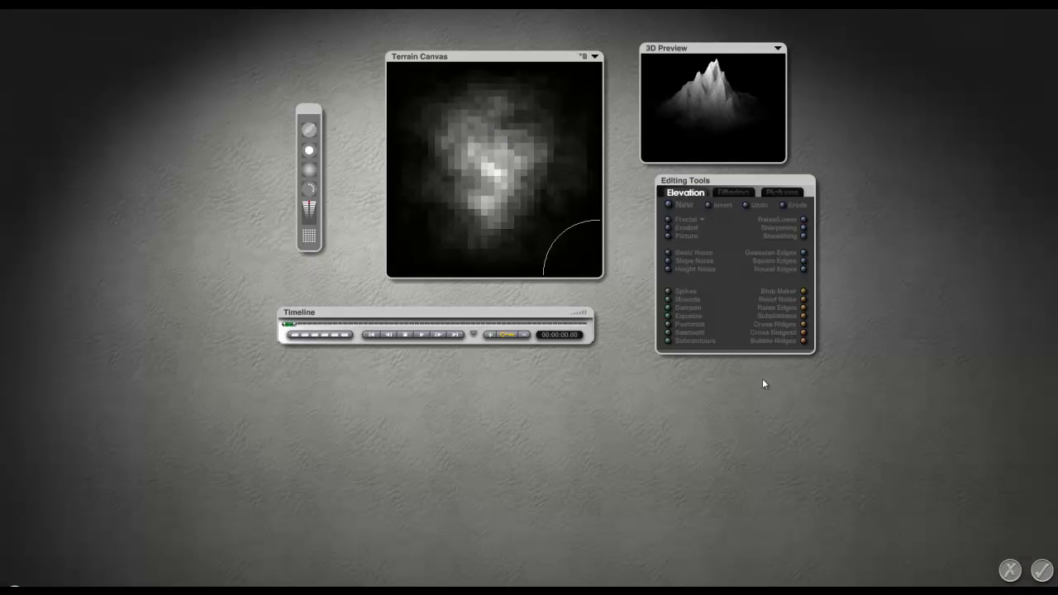
{"action": "left_click", "coordinate": [1042, 571]}
{"action": "left_click", "coordinate": [39, 249]}
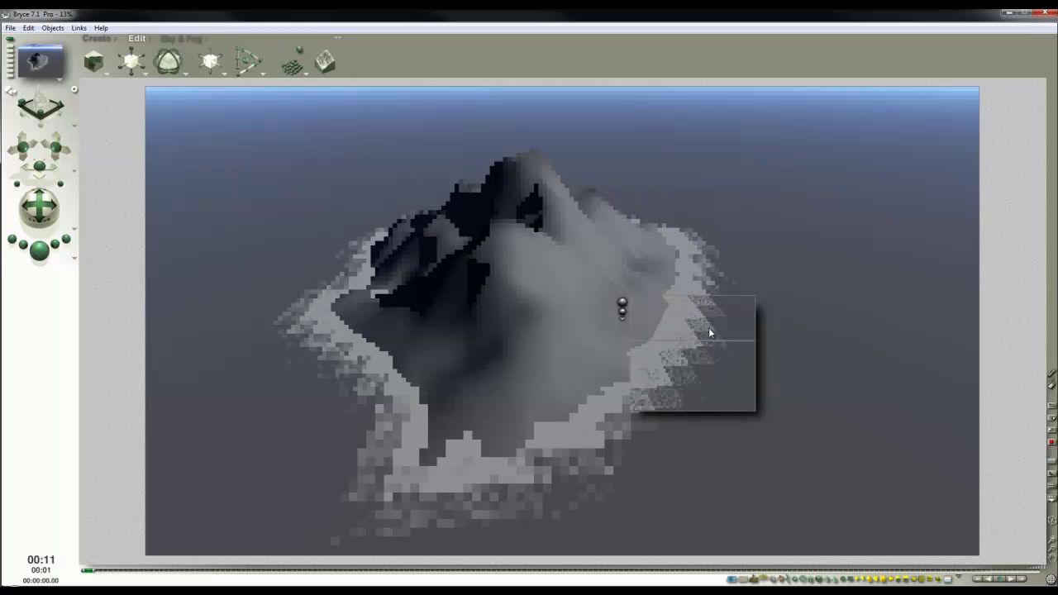
{"action": "left_click", "coordinate": [751, 366]}
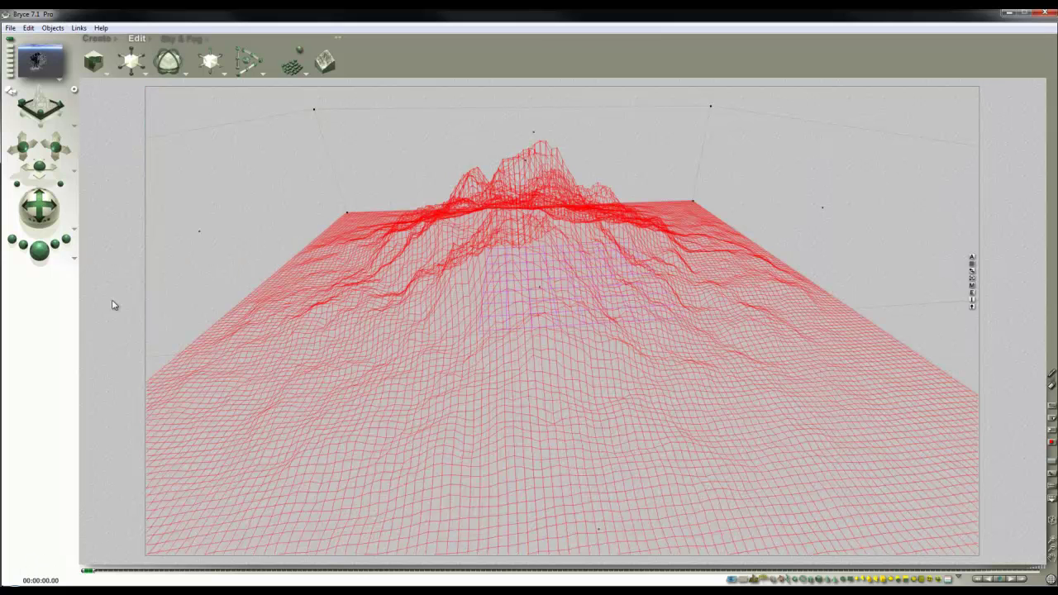
- Render the full-resolution terrain again and examine a small patch along its shoreline
{"action": "left_click", "coordinate": [39, 250]}
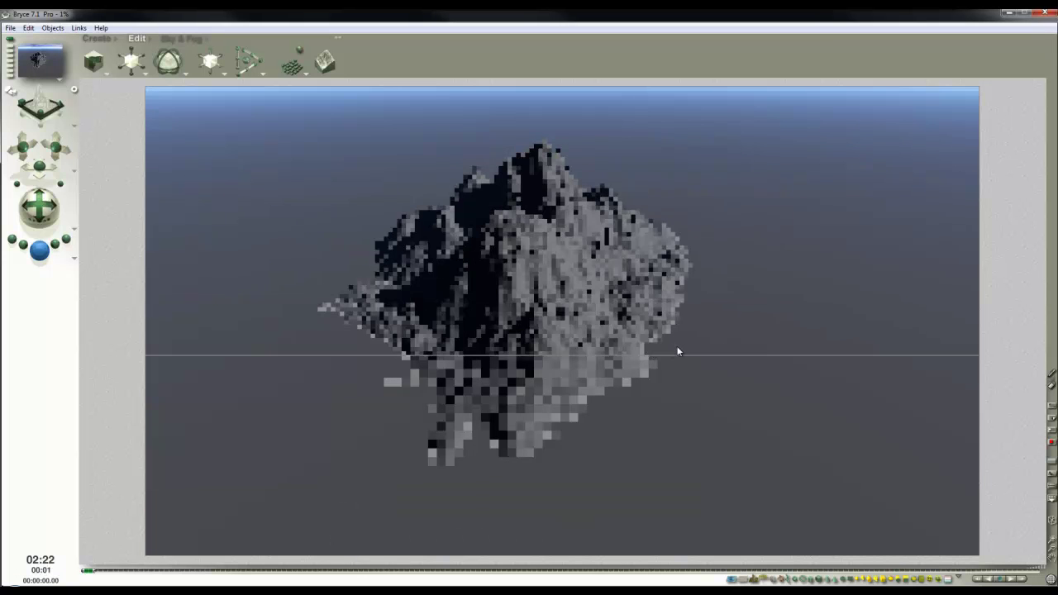
{"action": "left_click", "coordinate": [629, 370]}
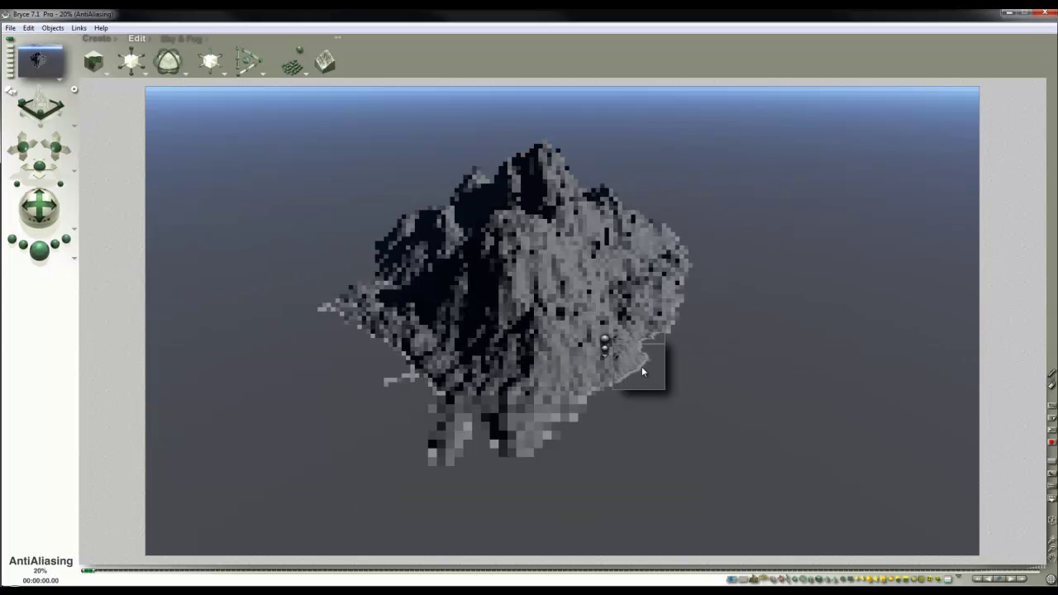
{"action": "left_click", "coordinate": [643, 364]}
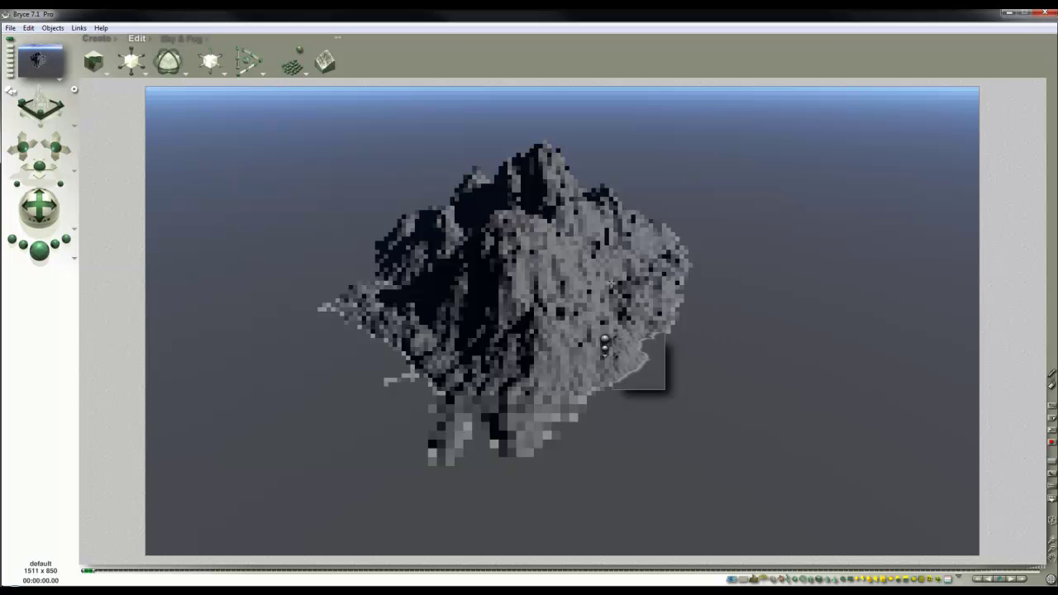
{"action": "left_click", "coordinate": [731, 310]}
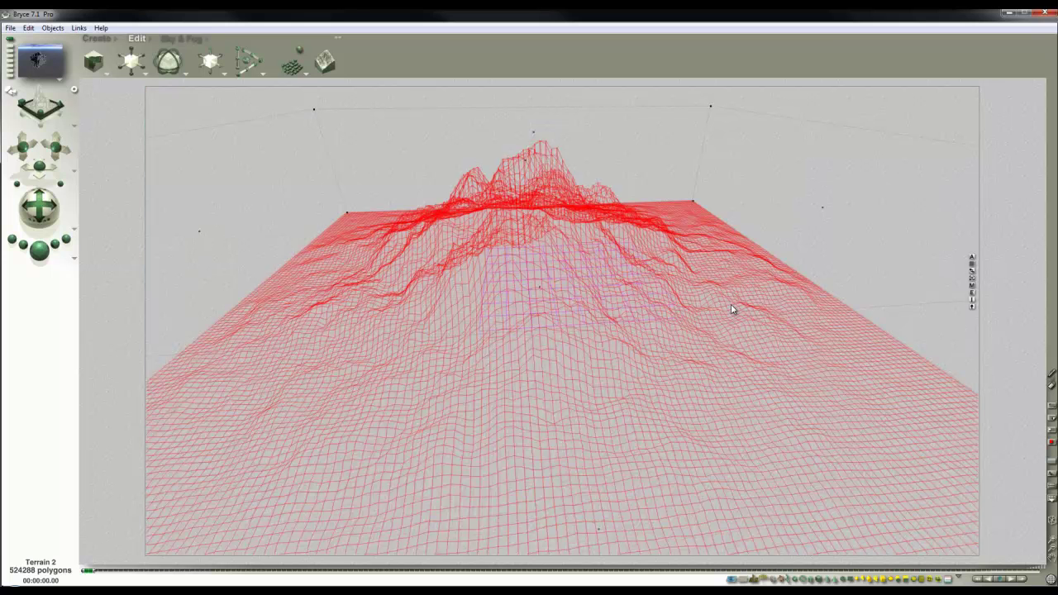
- Apply the Swirling Water preset from the Turbulent category of the Waters material library to the water plane
{"action": "right_click", "coordinate": [543, 280]}
{"action": "left_click", "coordinate": [569, 292]}
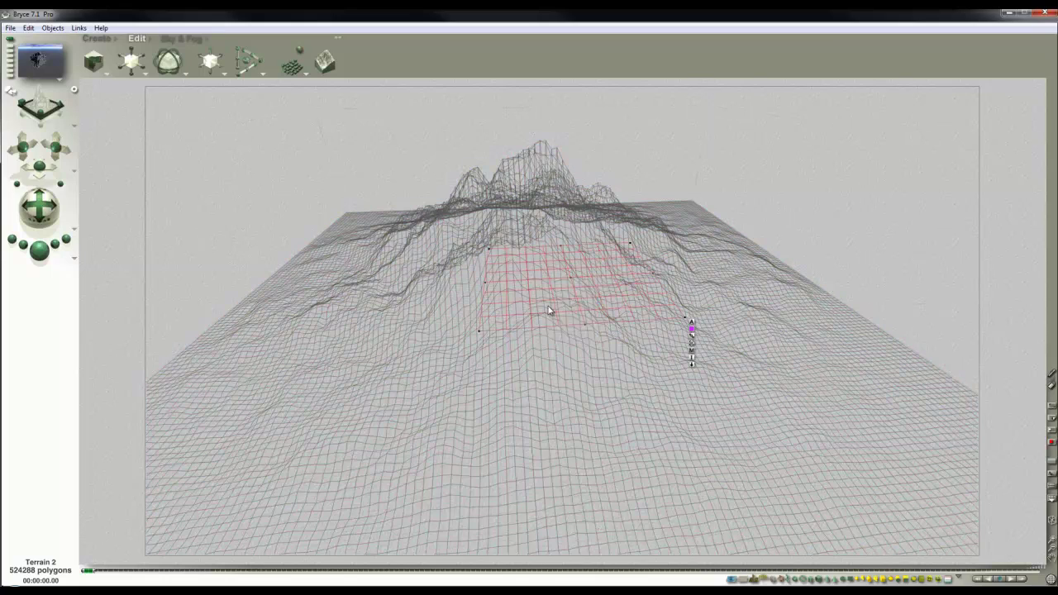
{"action": "left_click", "coordinate": [692, 354]}
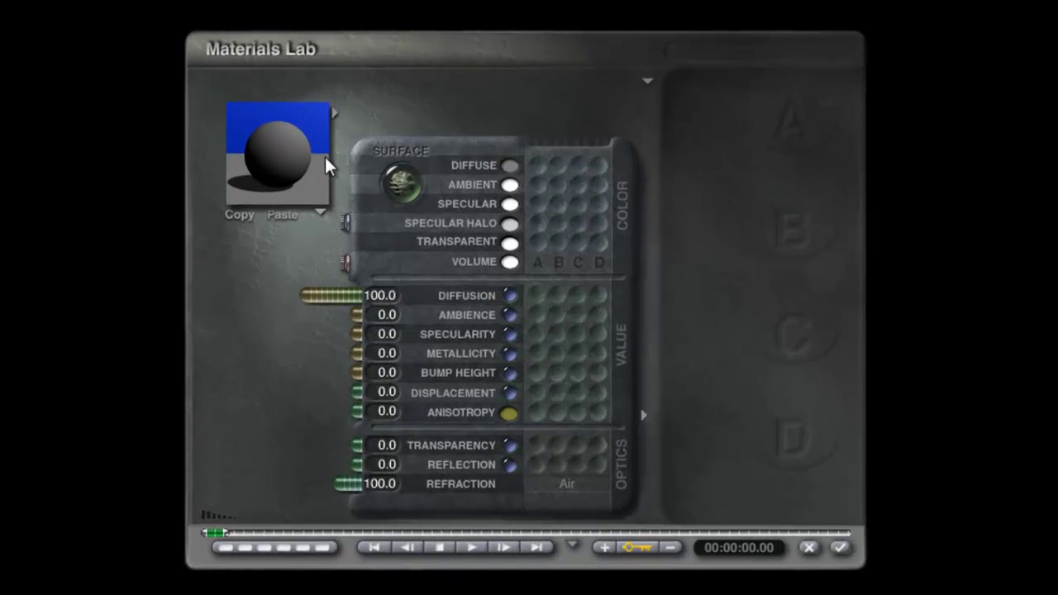
{"action": "left_click", "coordinate": [382, 165]}
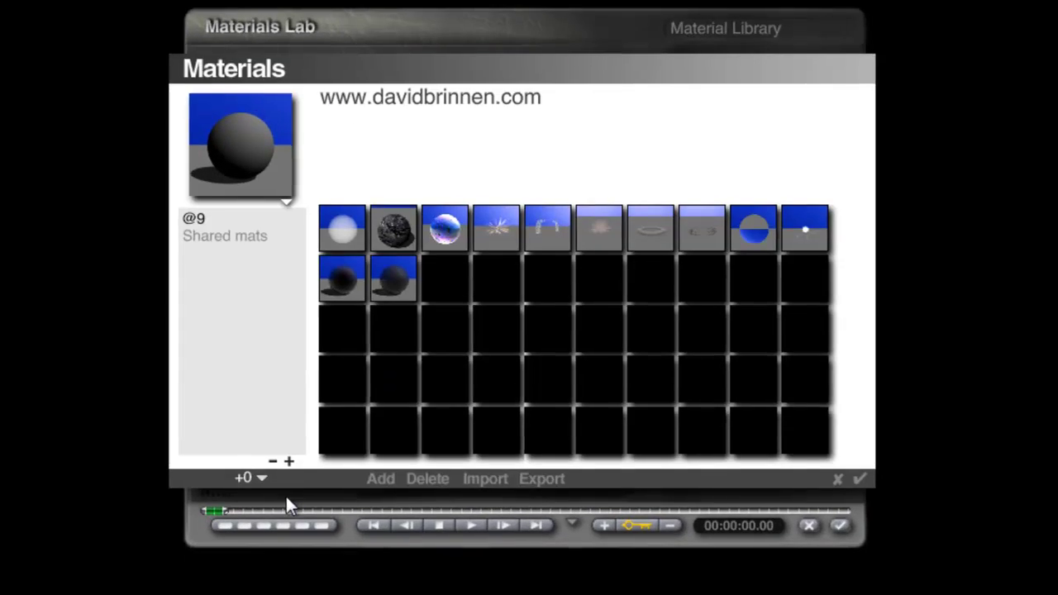
{"action": "left_click", "coordinate": [251, 478]}
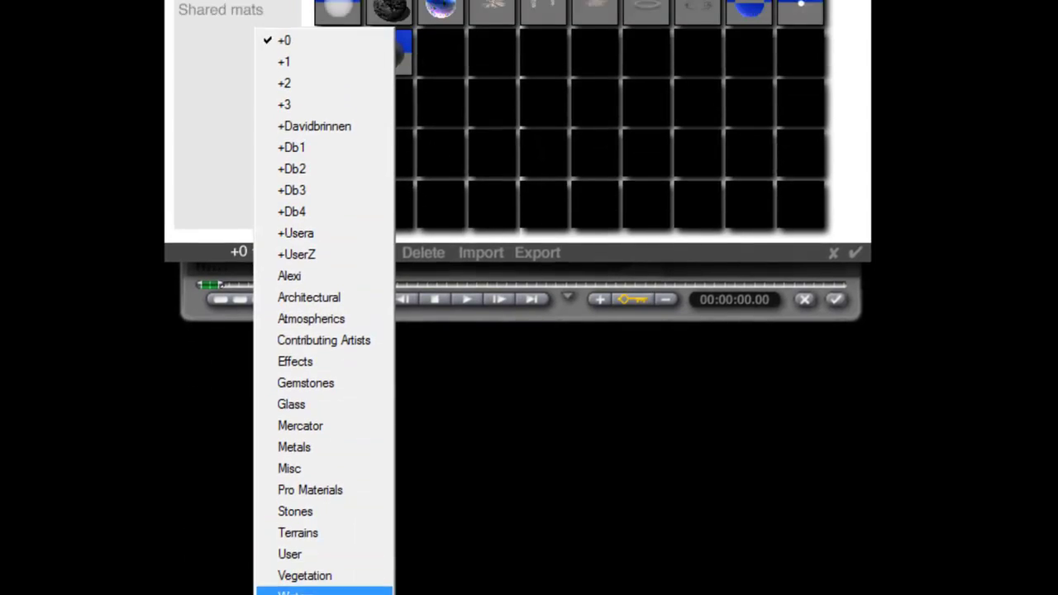
{"action": "left_click", "coordinate": [298, 592]}
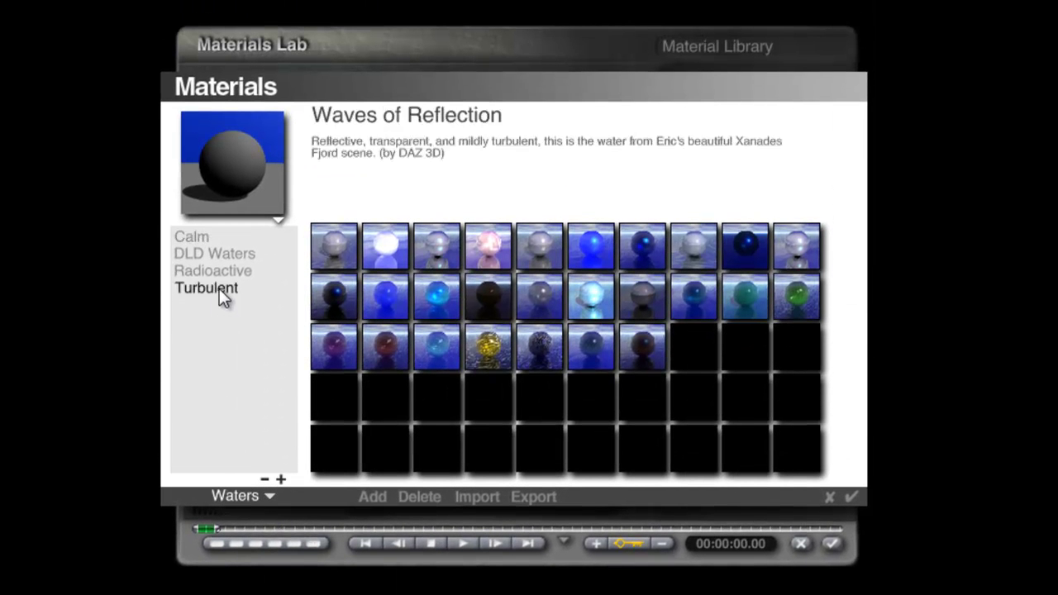
{"action": "left_click", "coordinate": [219, 291]}
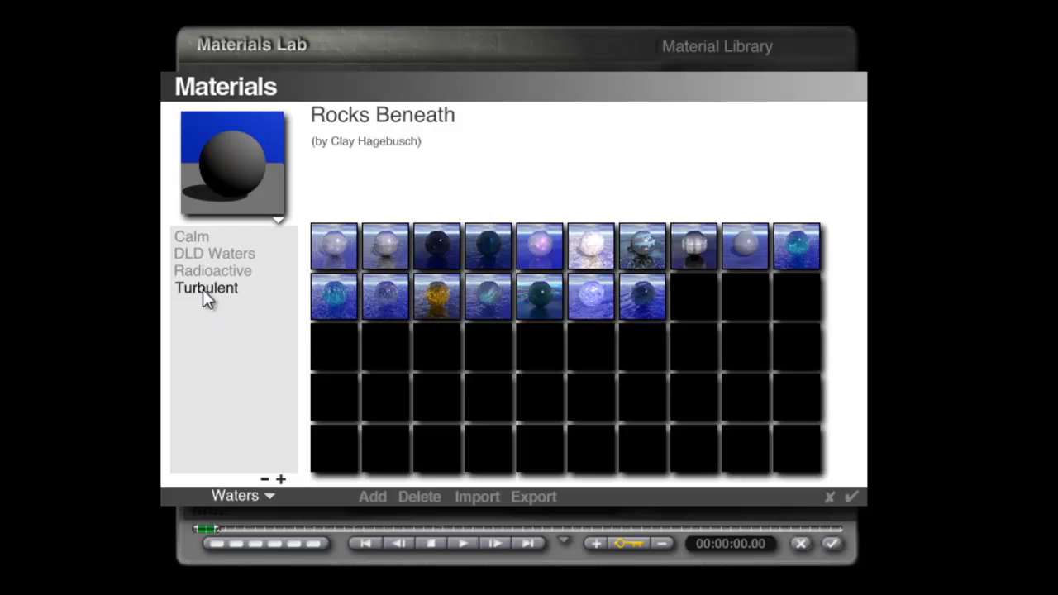
{"action": "left_click", "coordinate": [506, 250]}
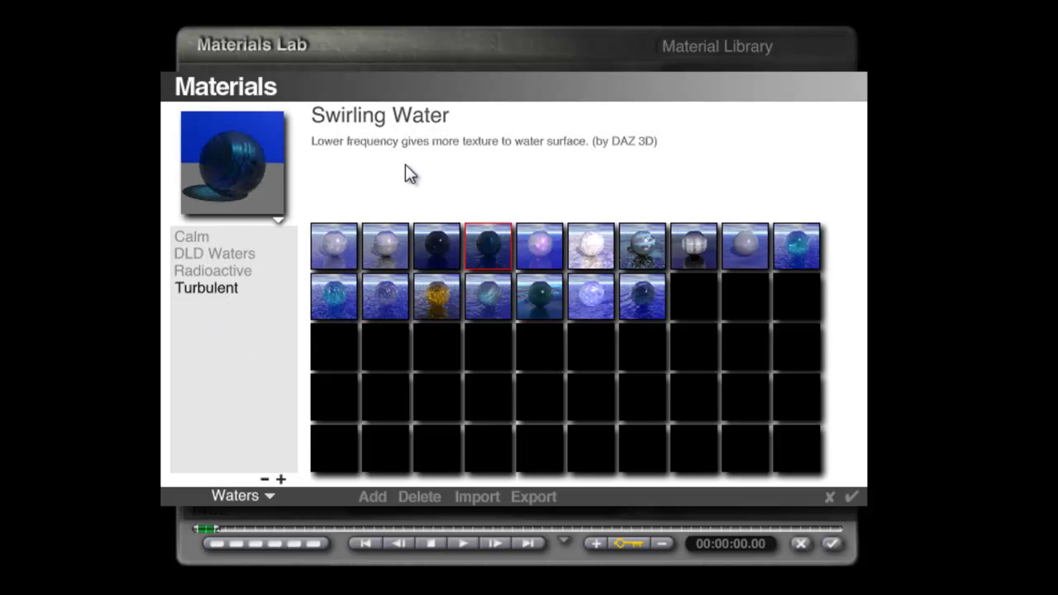
{"action": "left_click", "coordinate": [850, 497]}
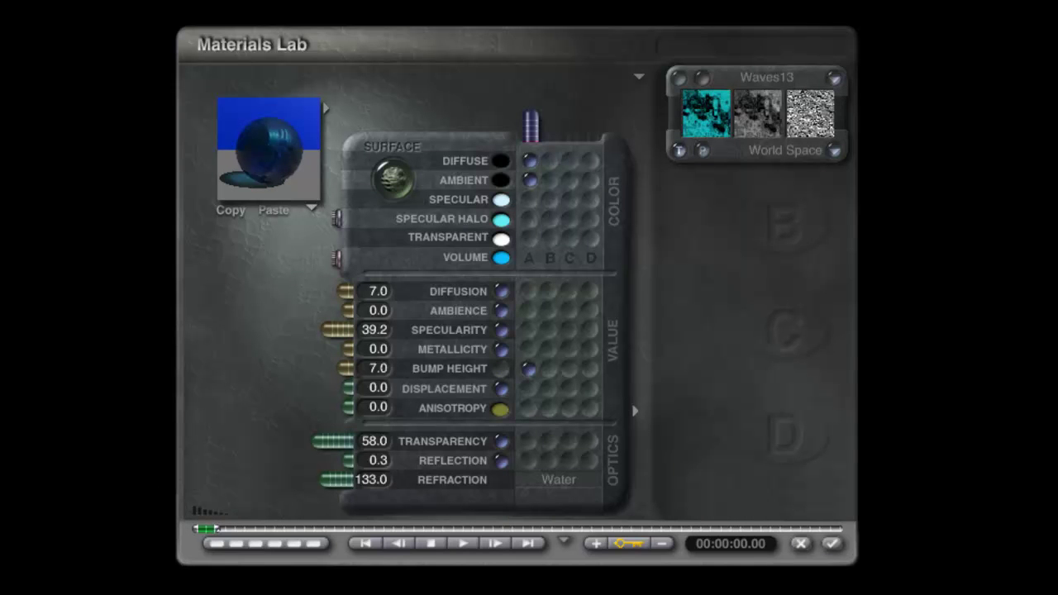
{"action": "left_click", "coordinate": [833, 542]}
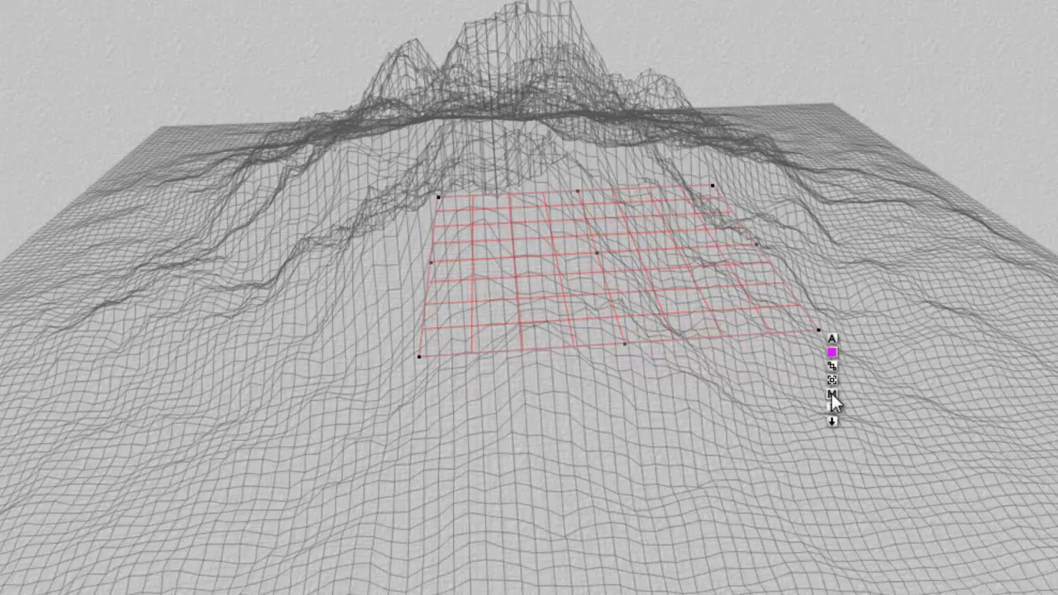
- Set the water material's Diffusion to 100 and replace its textured diffuse colour with solid black
{"action": "left_click", "coordinate": [831, 394]}
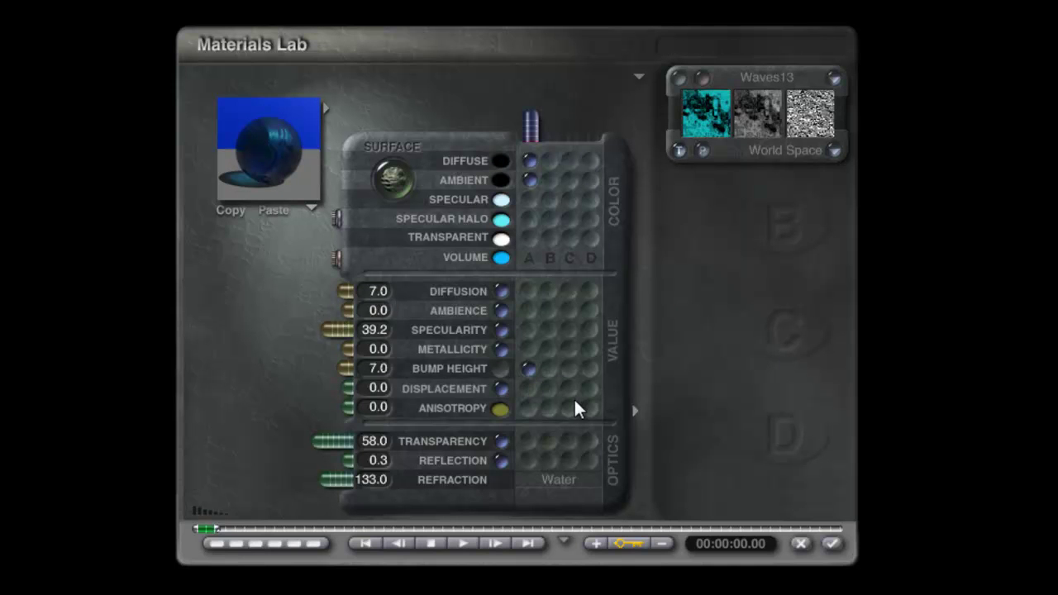
{"action": "left_click_drag", "start_coordinate": [343, 290], "coordinate": [212, 284]}
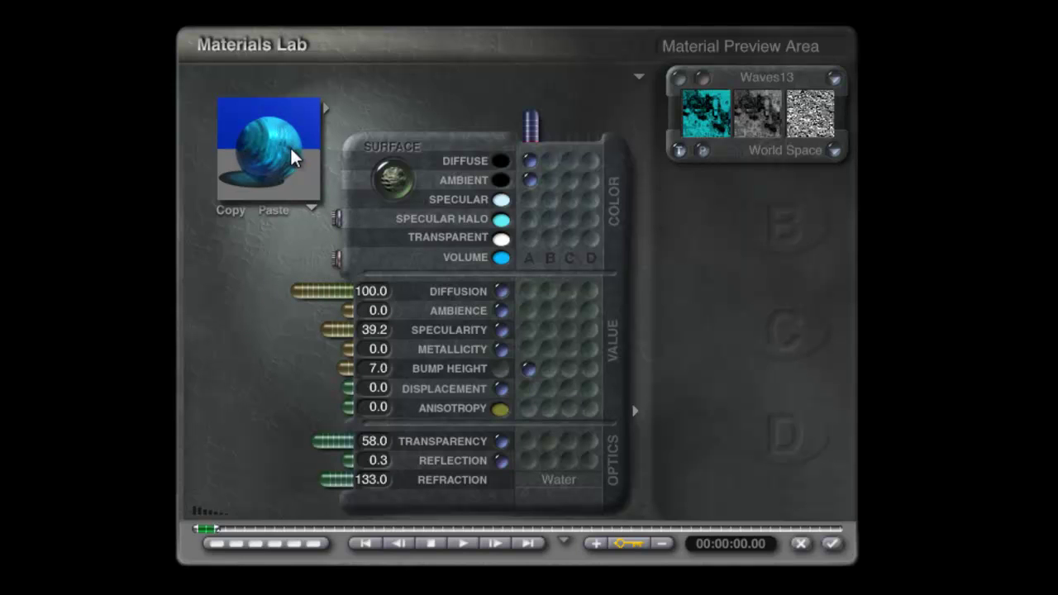
{"action": "left_click", "coordinate": [501, 160]}
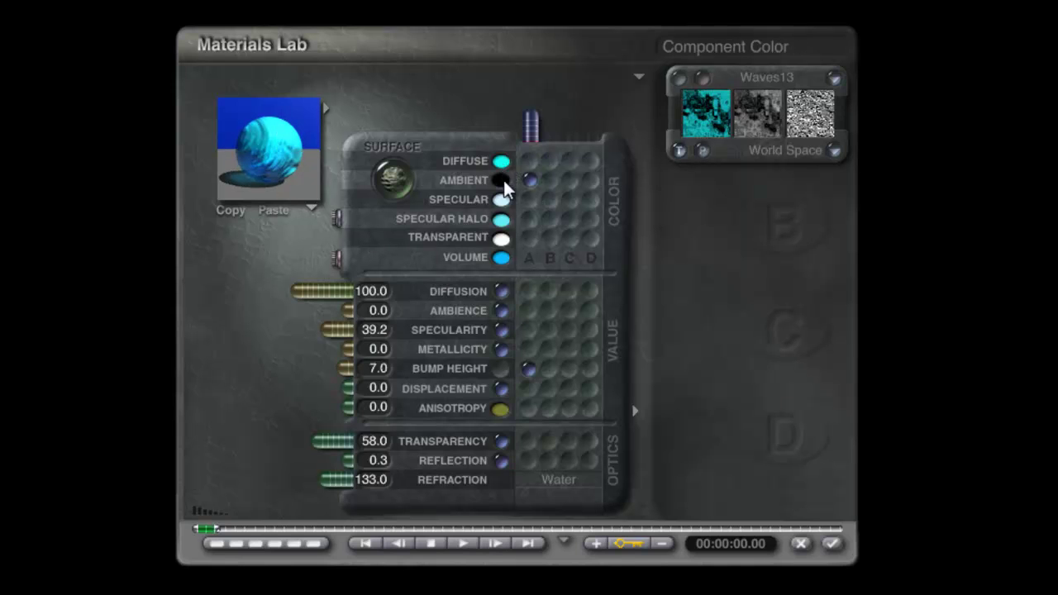
{"action": "left_click", "coordinate": [501, 160]}
{"action": "left_click", "coordinate": [529, 273]}
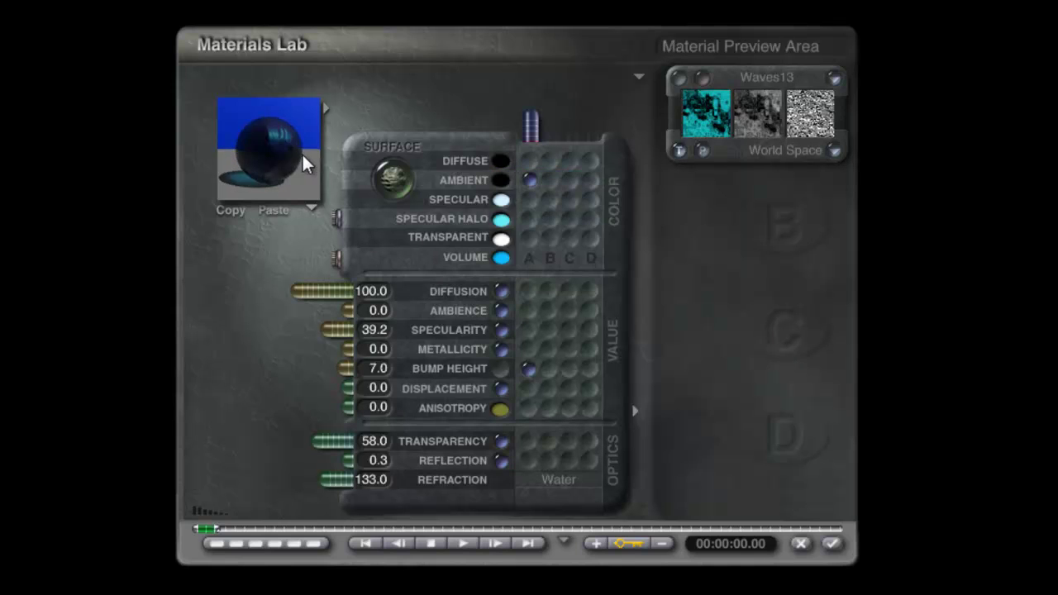
{"action": "left_click", "coordinate": [833, 544]}
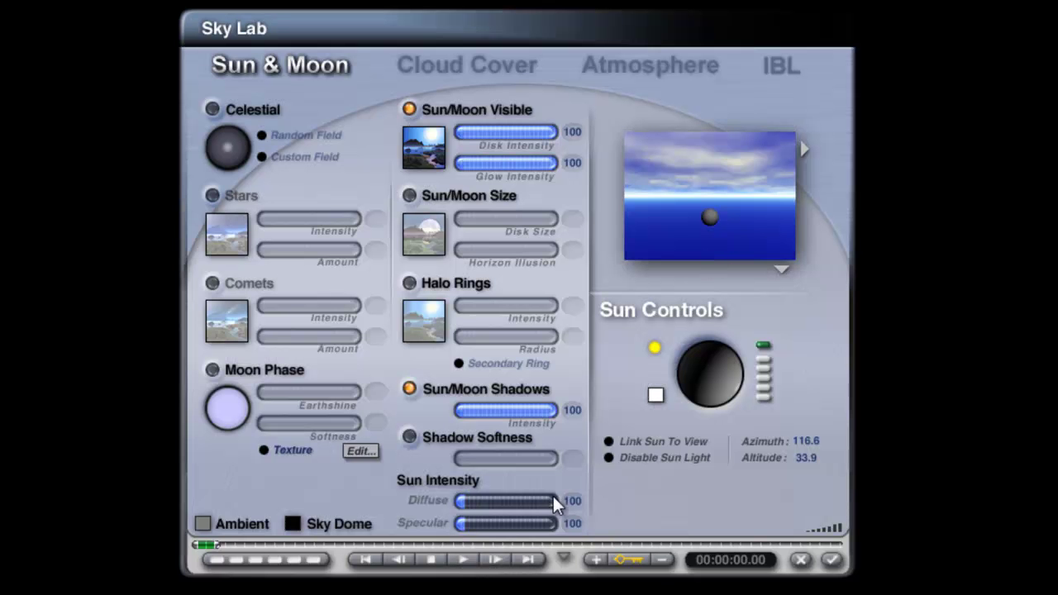
- Change the sun's diffuse intensity in the Sky Lab and accept the sky settings
{"action": "type", "text": "00"}
{"action": "key", "text": "Return"}
{"action": "left_click", "coordinate": [832, 561]}
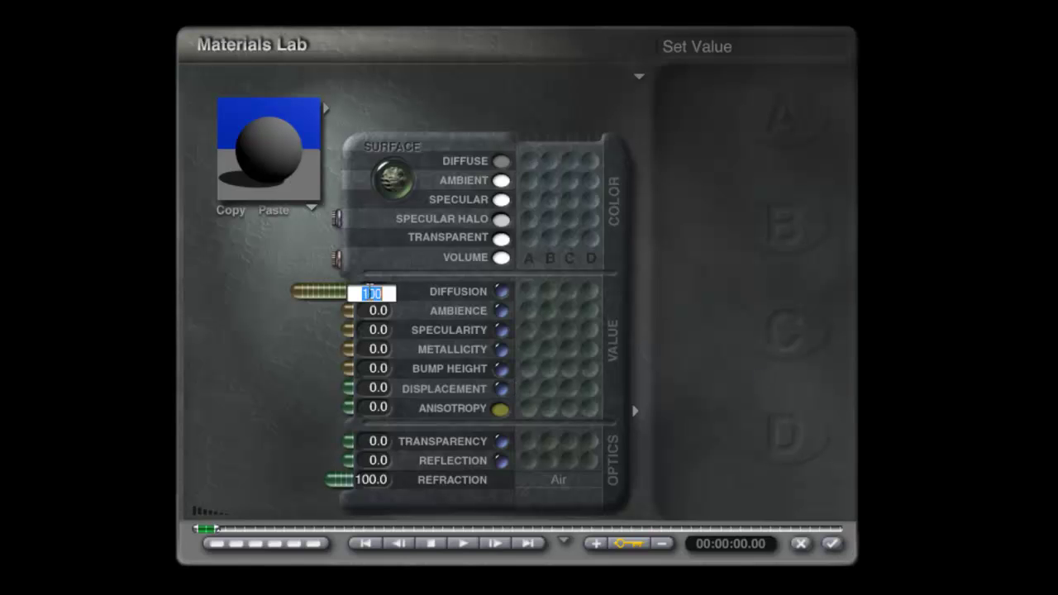
- Set the terrain material's Diffusion to 50 and accept the material
{"action": "type", "text": "50"}
{"action": "key", "text": "Return"}
{"action": "left_click", "coordinate": [832, 545]}
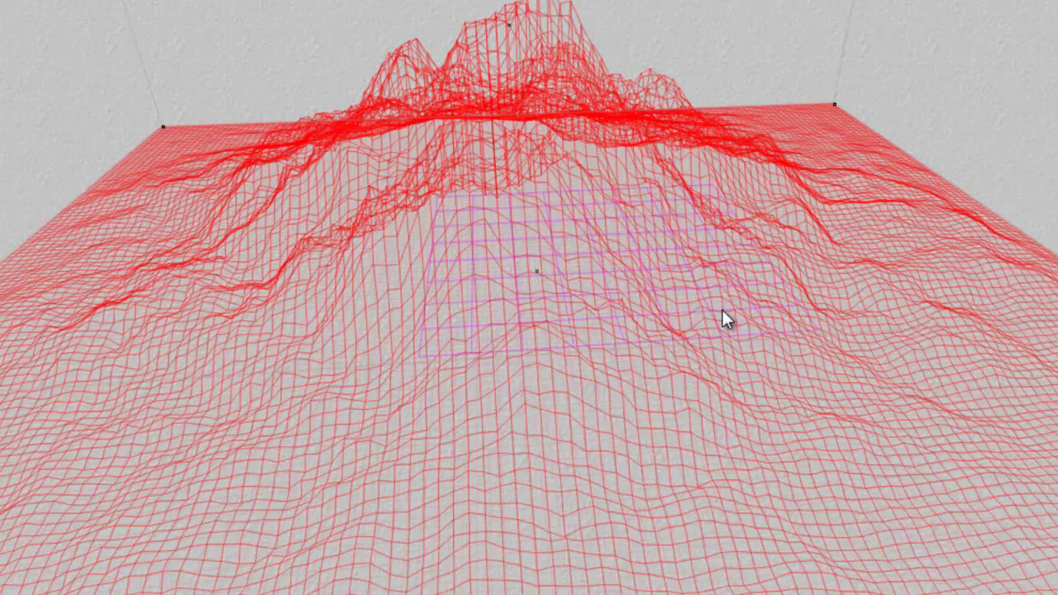
- Scale the water material's Waves13 texture to 30% on all three axes and accept the material
{"action": "right_click", "coordinate": [723, 312]}
{"action": "left_click", "coordinate": [725, 331]}
{"action": "left_click", "coordinate": [837, 394]}
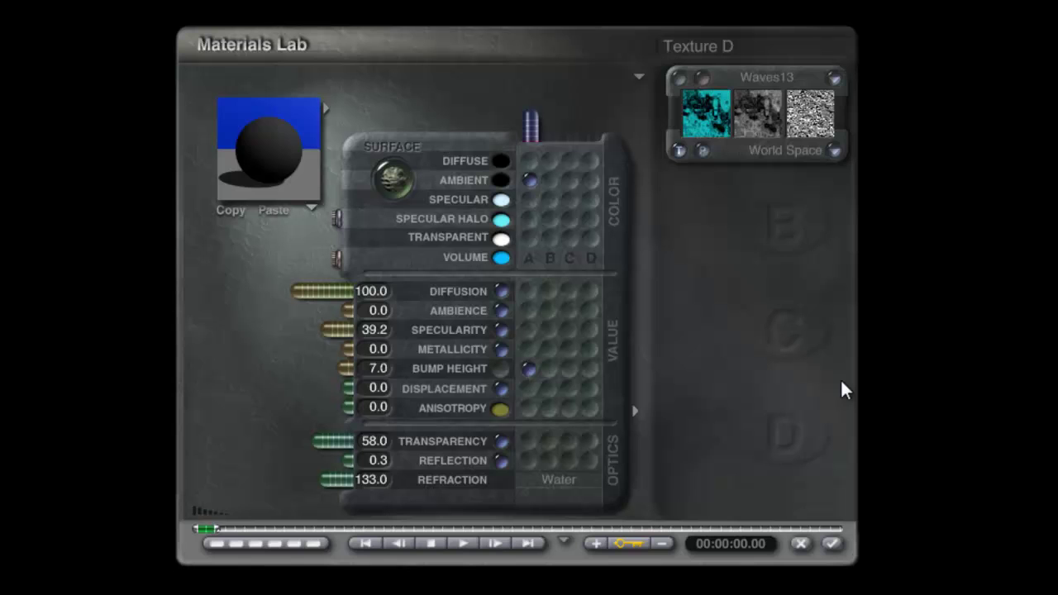
{"action": "left_click", "coordinate": [678, 80]}
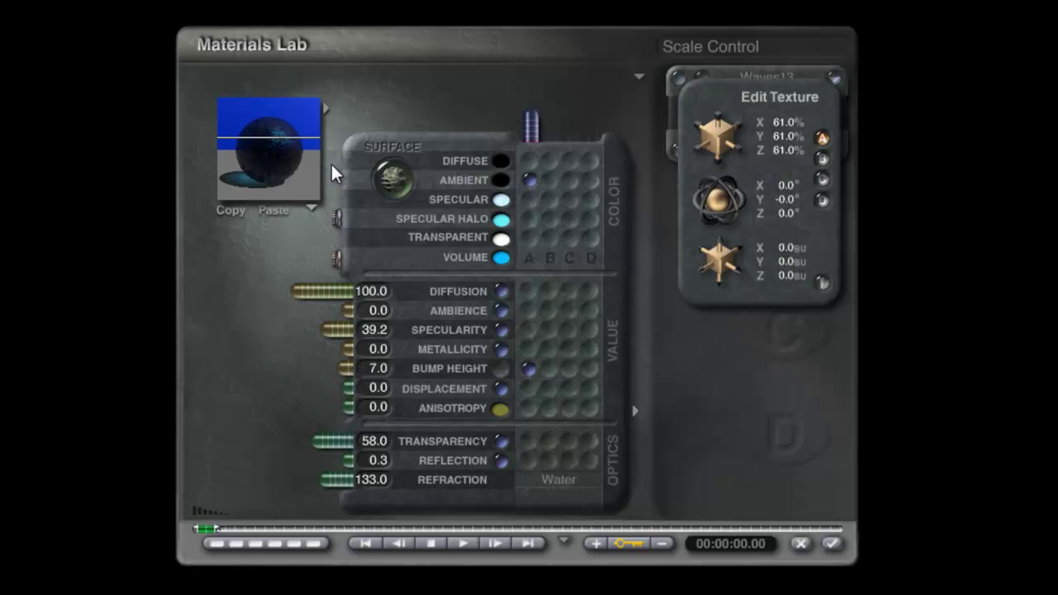
{"action": "left_click_drag", "start_coordinate": [723, 134], "coordinate": [765, 126]}
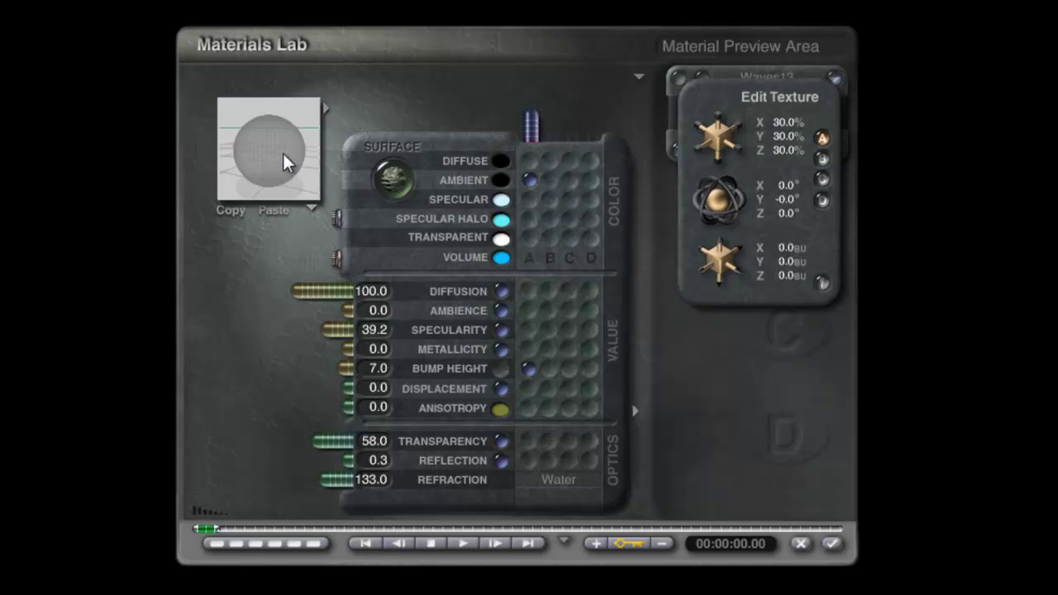
{"action": "left_click", "coordinate": [824, 283]}
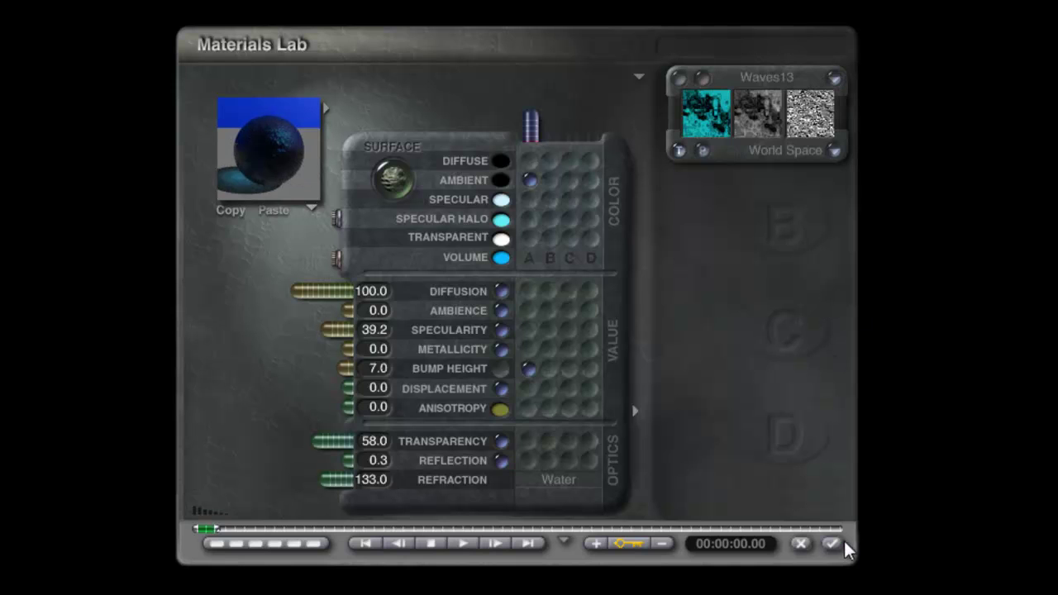
{"action": "left_click", "coordinate": [832, 543]}
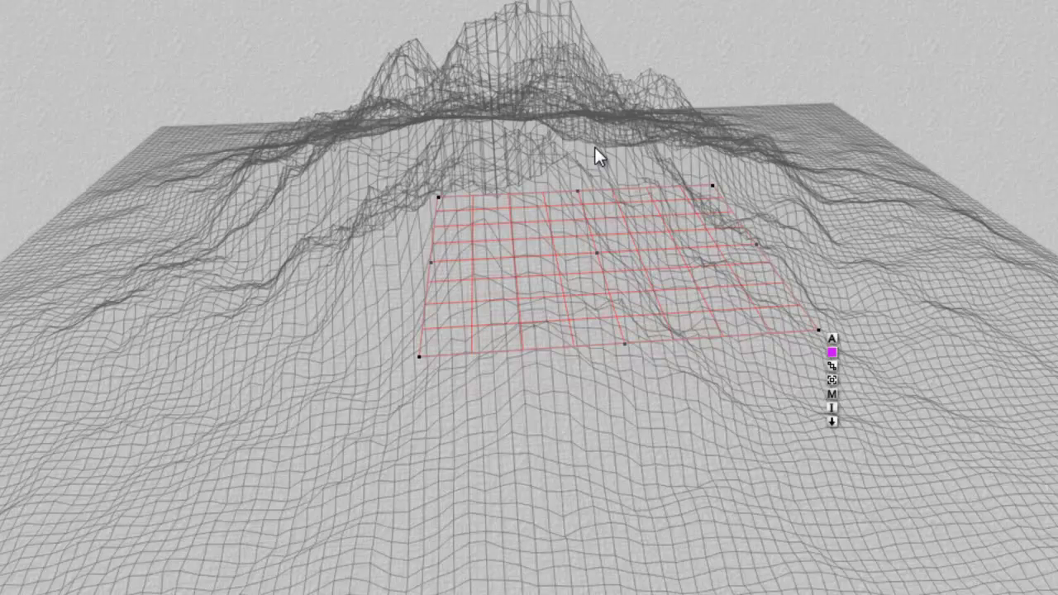
- Apply the "Dry grass, moss and stone" preset from the Shared mats library to the terrain and render a region across the island
{"action": "left_click", "coordinate": [594, 148], "text": "ctrl"}
{"action": "left_click", "coordinate": [636, 148]}
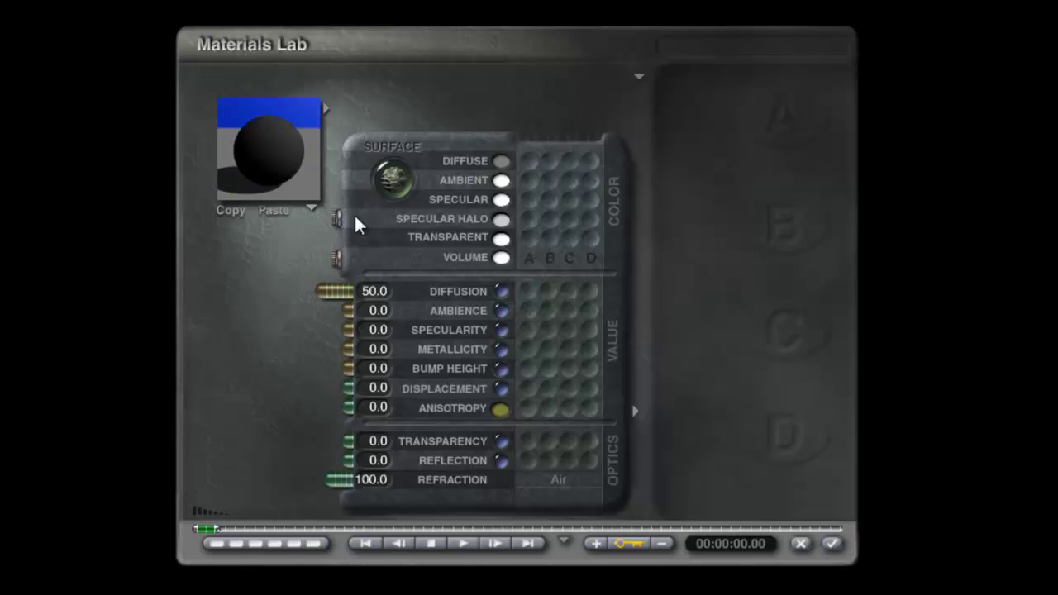
{"action": "left_click", "coordinate": [315, 208]}
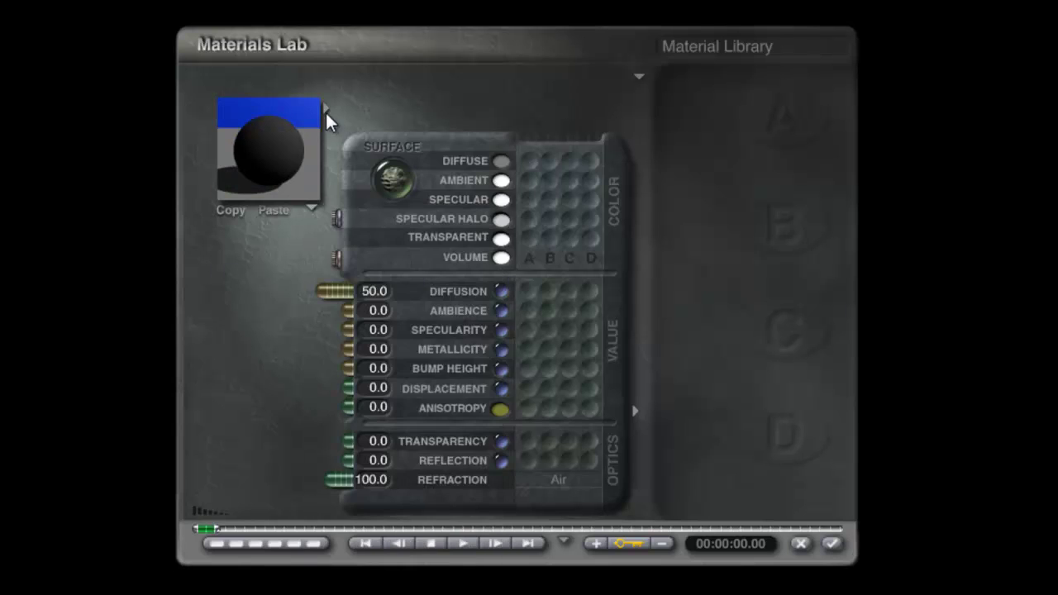
{"action": "left_click", "coordinate": [325, 109]}
{"action": "left_click", "coordinate": [261, 497]}
{"action": "left_click", "coordinate": [304, 289]}
{"action": "left_click", "coordinate": [205, 259]}
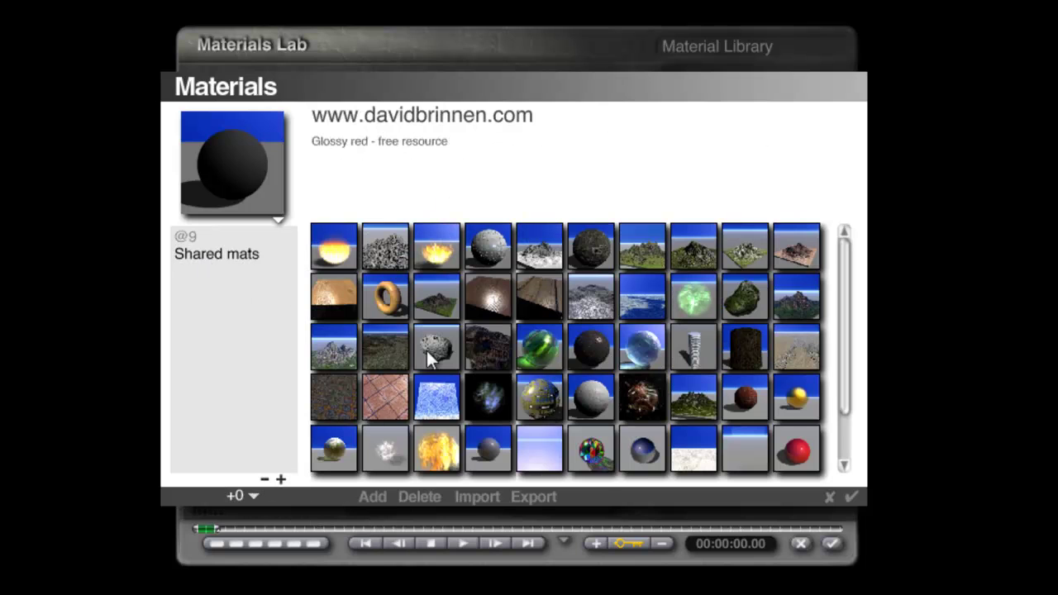
{"action": "left_click", "coordinate": [643, 248]}
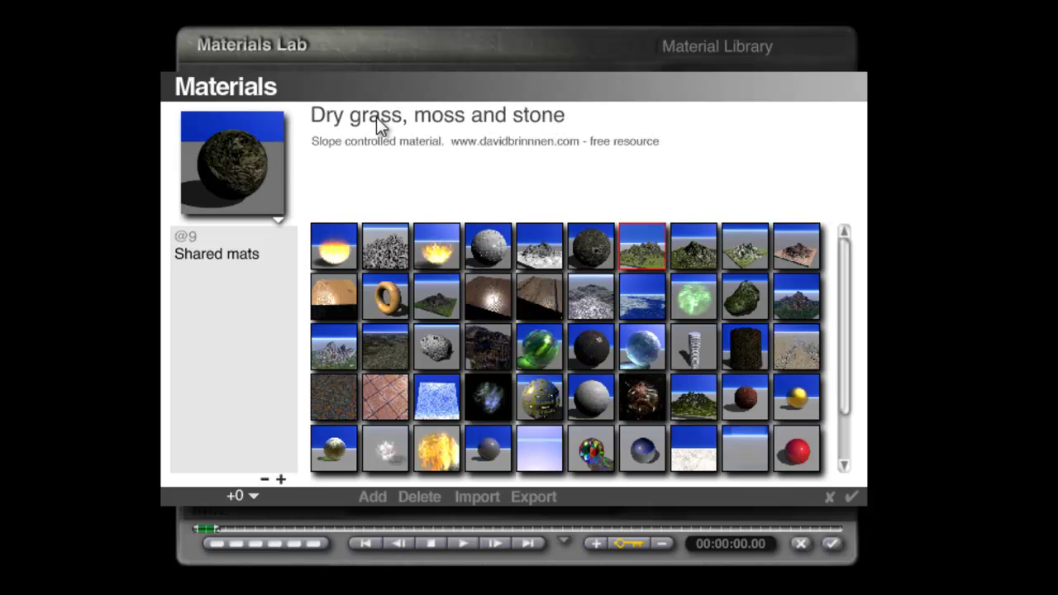
{"action": "left_click", "coordinate": [852, 496]}
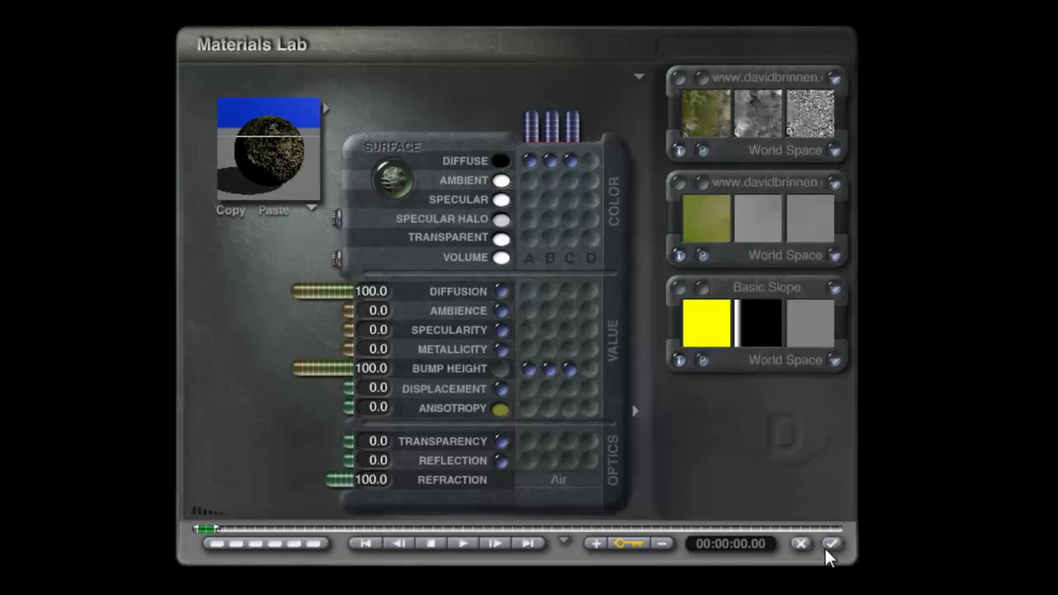
{"action": "left_click", "coordinate": [832, 544]}
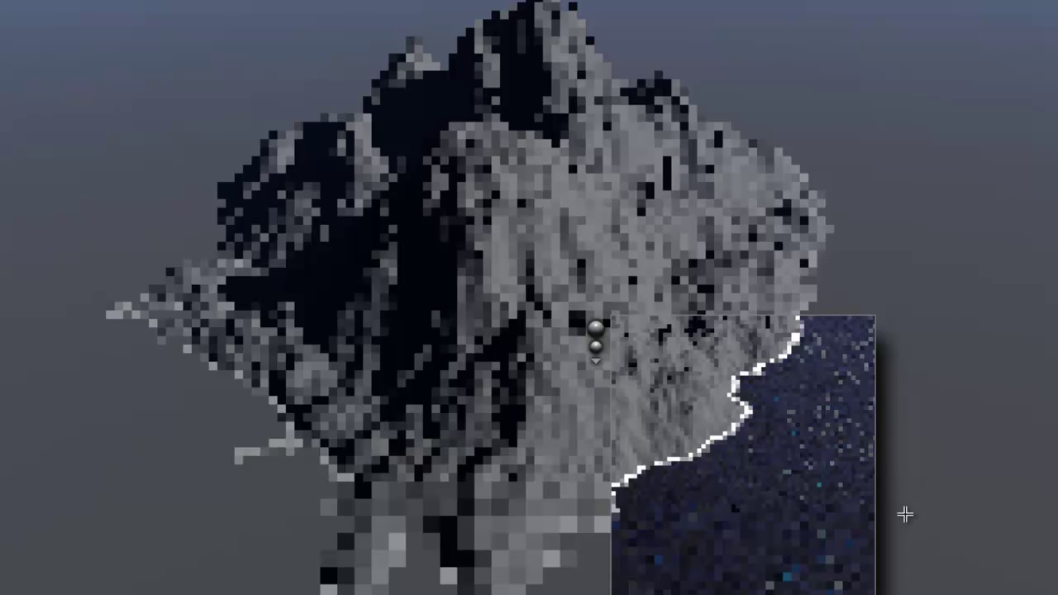
{"action": "left_click_drag", "start_coordinate": [905, 513], "coordinate": [315, 1]}
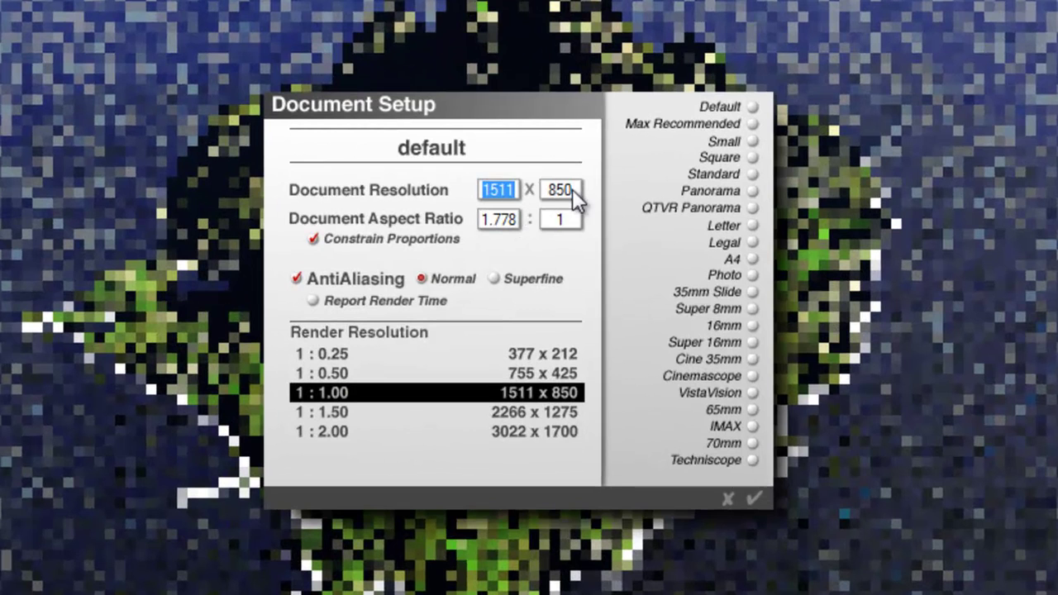
- Set the document resolution height to 600 and the aspect ratio to 1:1, and accept the document setup
{"action": "left_click", "coordinate": [551, 190]}
{"action": "type", "text": "600"}
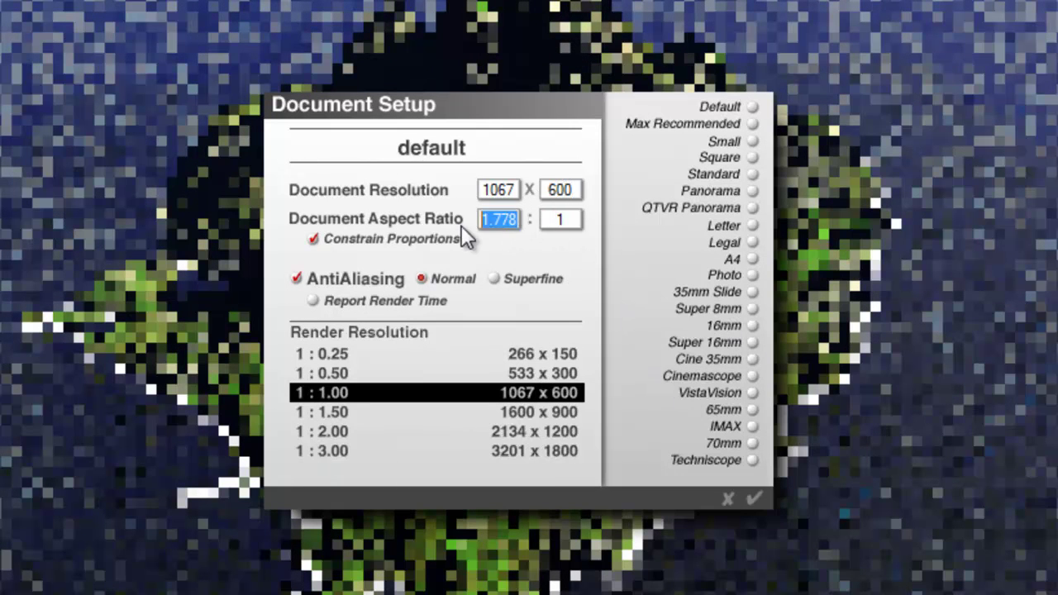
{"action": "type", "text": "1"}
{"action": "left_click", "coordinate": [755, 498]}
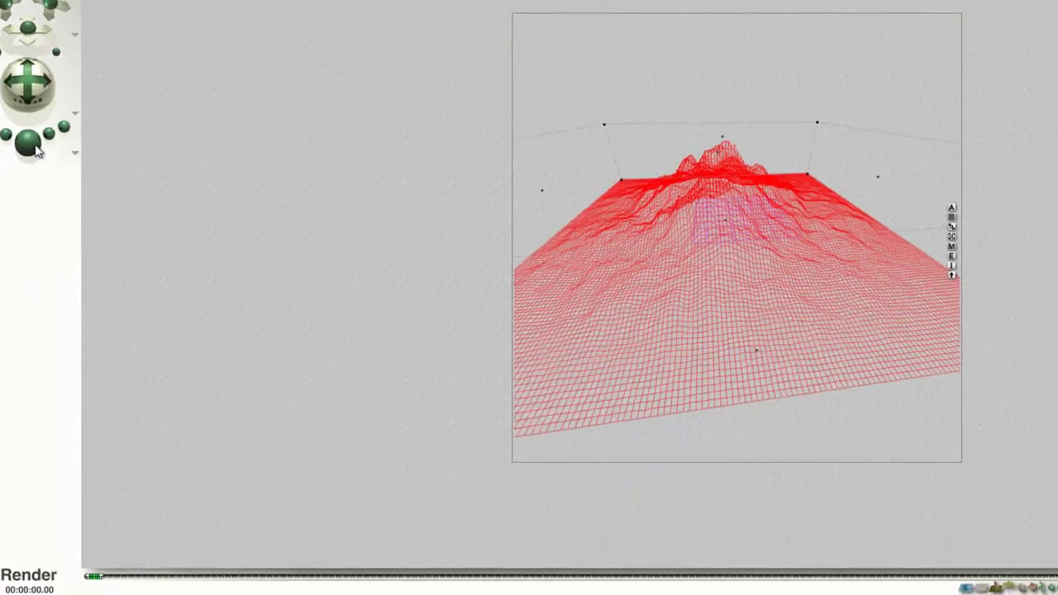
- Adjust the camera's view of the island with the trackball and render the square scene again
{"action": "left_click", "coordinate": [47, 142]}
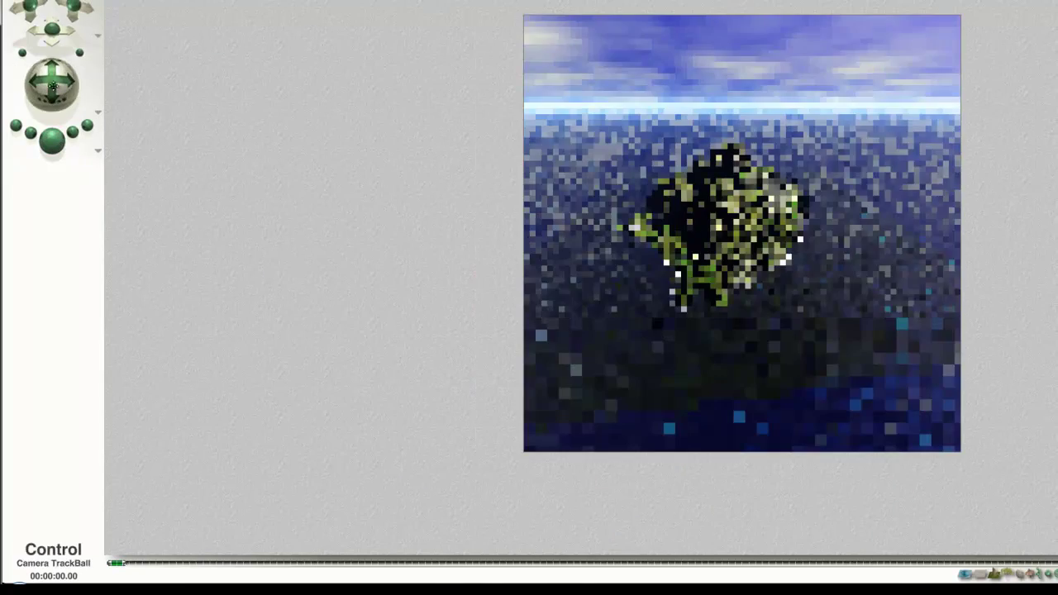
{"action": "left_click_drag", "start_coordinate": [66, 61], "coordinate": [66, 86]}
{"action": "left_click", "coordinate": [53, 141]}
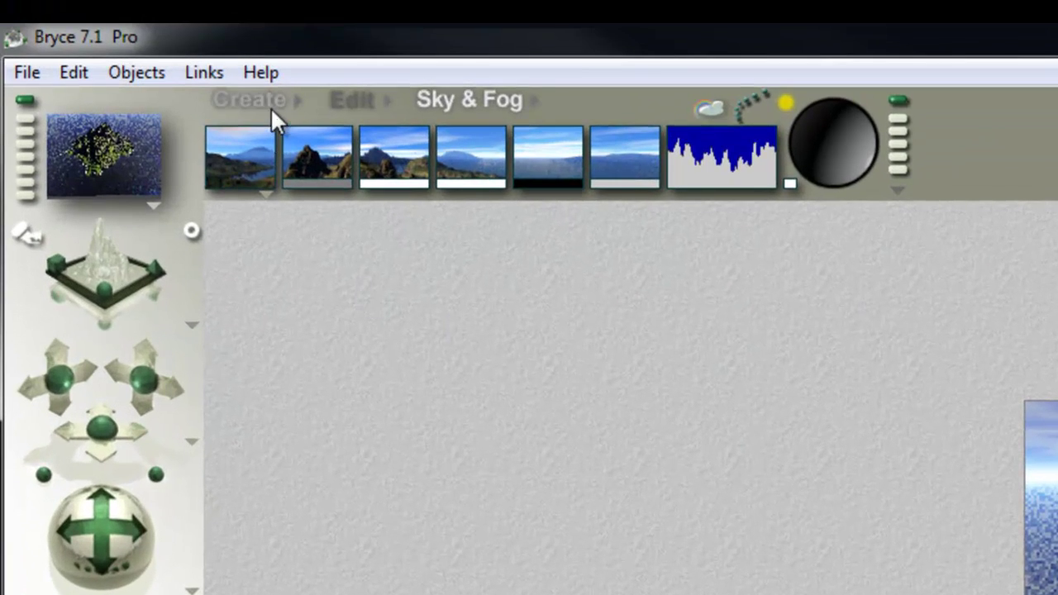
- Create a standard water plane in the scene
{"action": "left_click", "coordinate": [265, 100]}
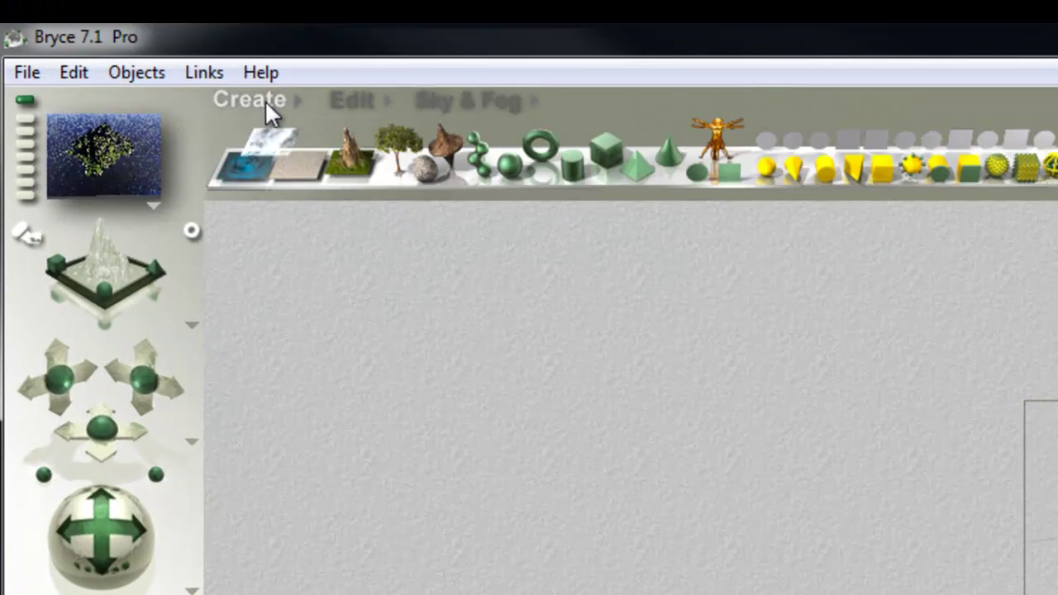
{"action": "left_click", "coordinate": [237, 173]}
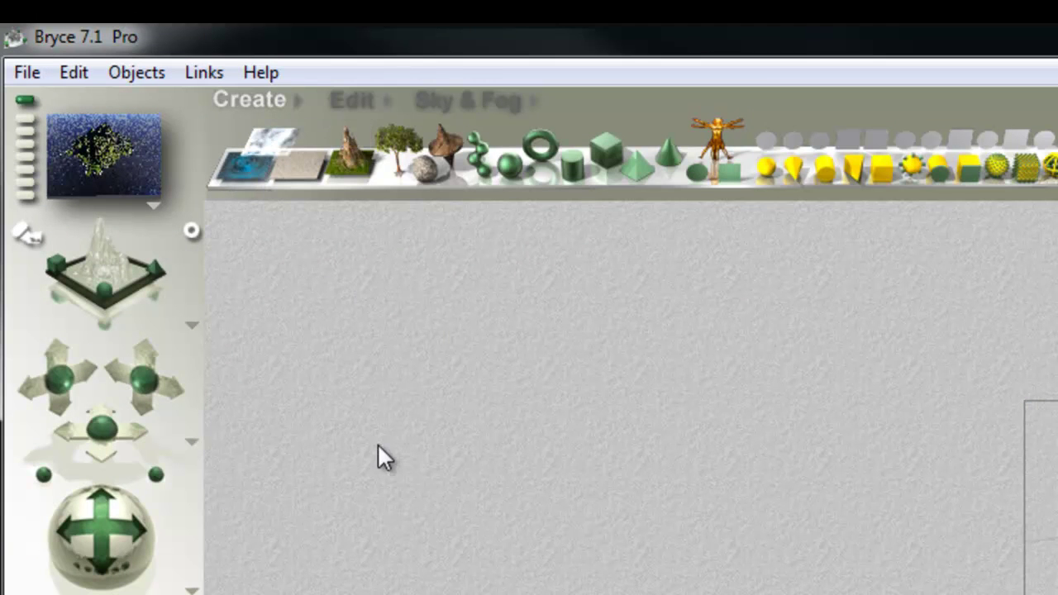